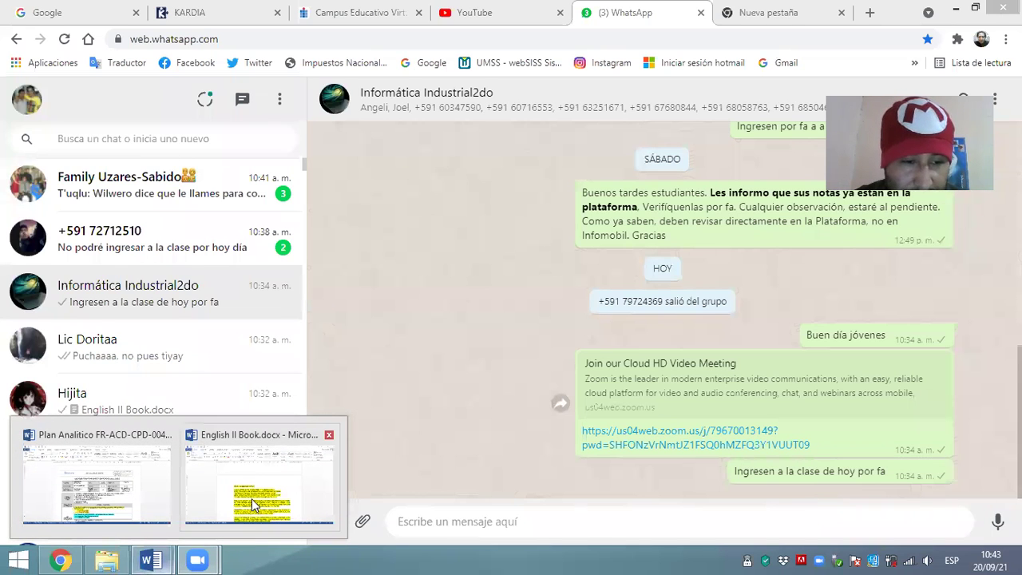
Step: Move from the English II Book window to the Plan Analítico syllabus with Alt+Tab
{"action": "left_click", "coordinate": [140, 486]}
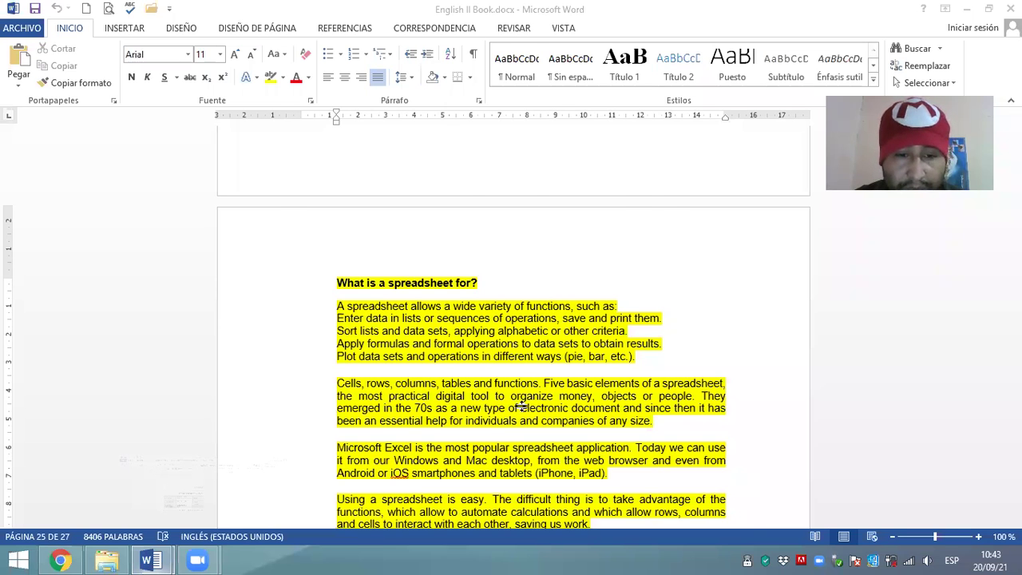
{"action": "key", "text": "alt+Tab"}
{"action": "scroll", "coordinate": [520, 397], "scroll_direction": "down", "scroll_amount": 1}
{"action": "scroll", "coordinate": [498, 361], "scroll_direction": "down", "scroll_amount": 2}
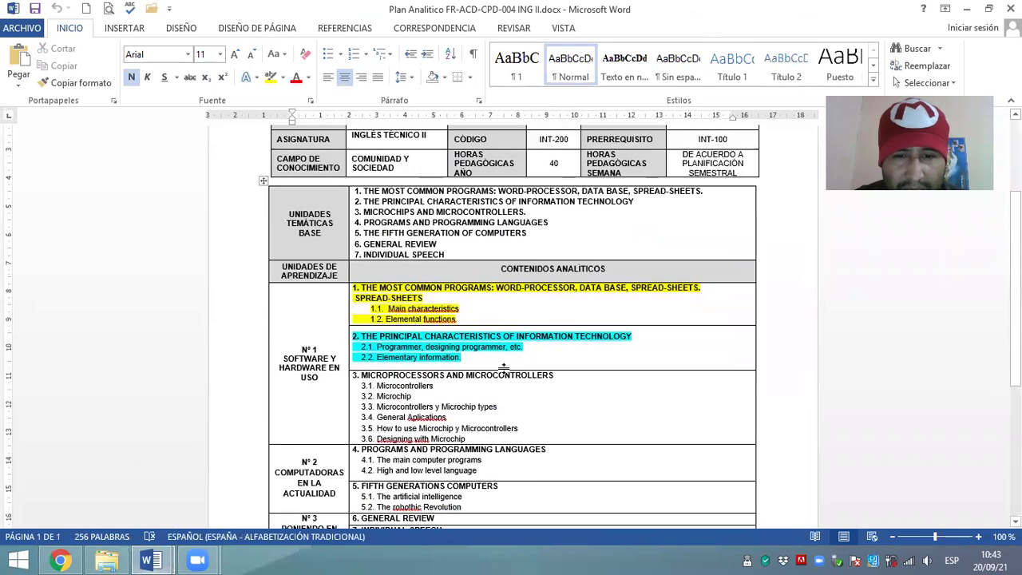
{"action": "scroll", "coordinate": [493, 358], "scroll_direction": "down", "scroll_amount": 1}
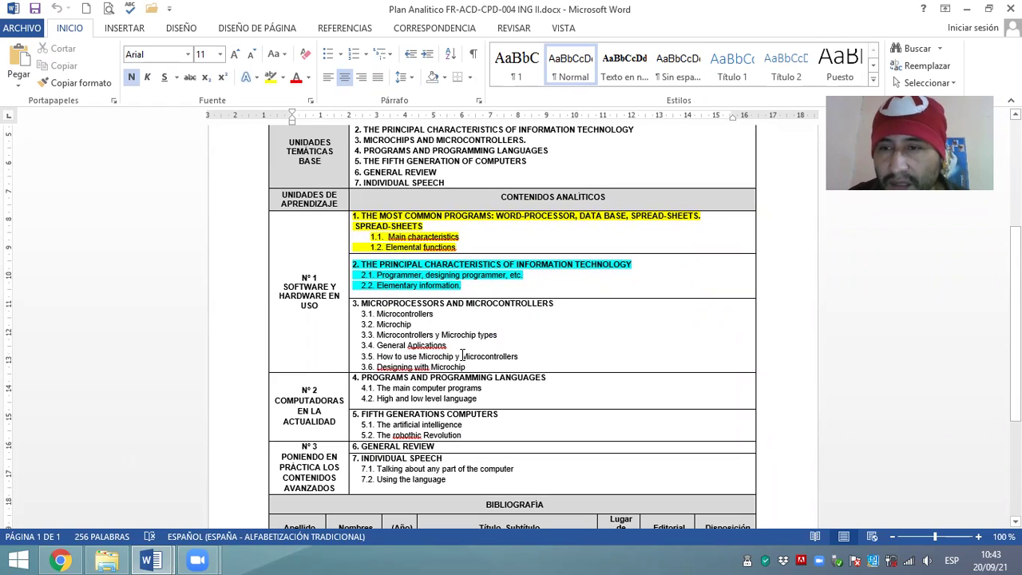
Step: Bring English II Book forward at page 26, 'What is a spreadsheet for?'
{"action": "left_click", "coordinate": [147, 560]}
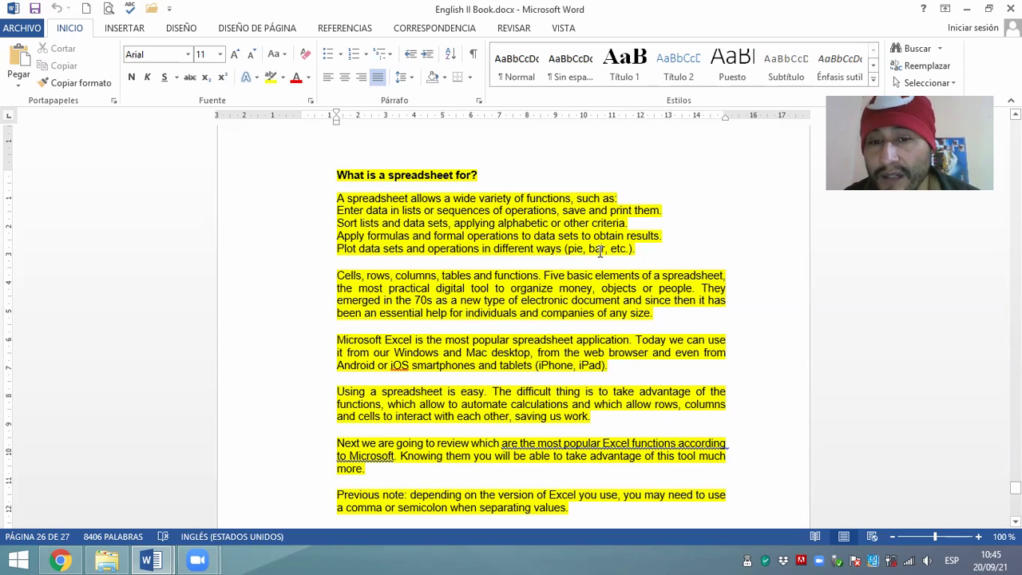
{"action": "scroll", "coordinate": [631, 249], "scroll_direction": "down", "scroll_amount": 1}
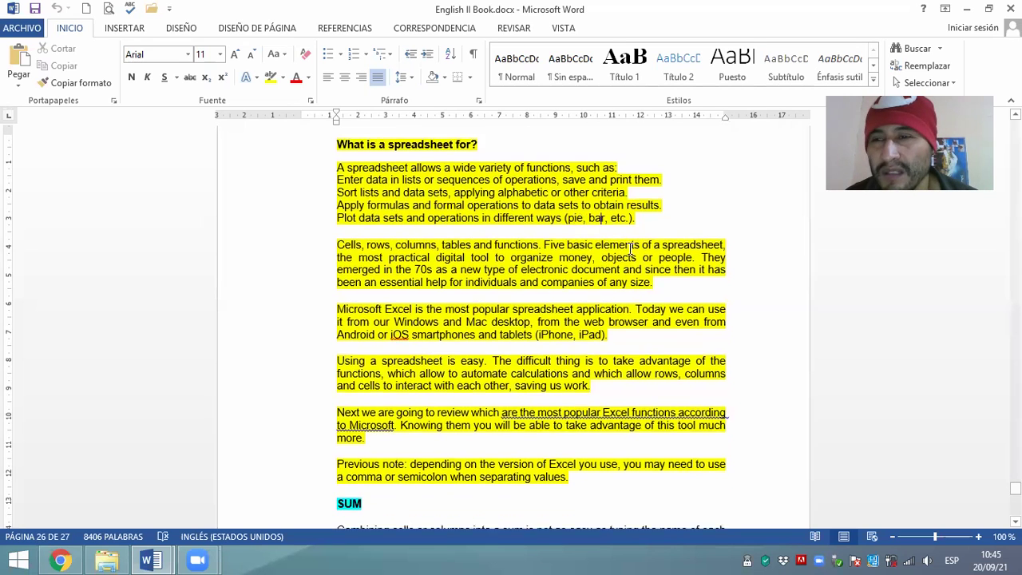
{"action": "scroll", "coordinate": [630, 253], "scroll_direction": "up", "scroll_amount": 1}
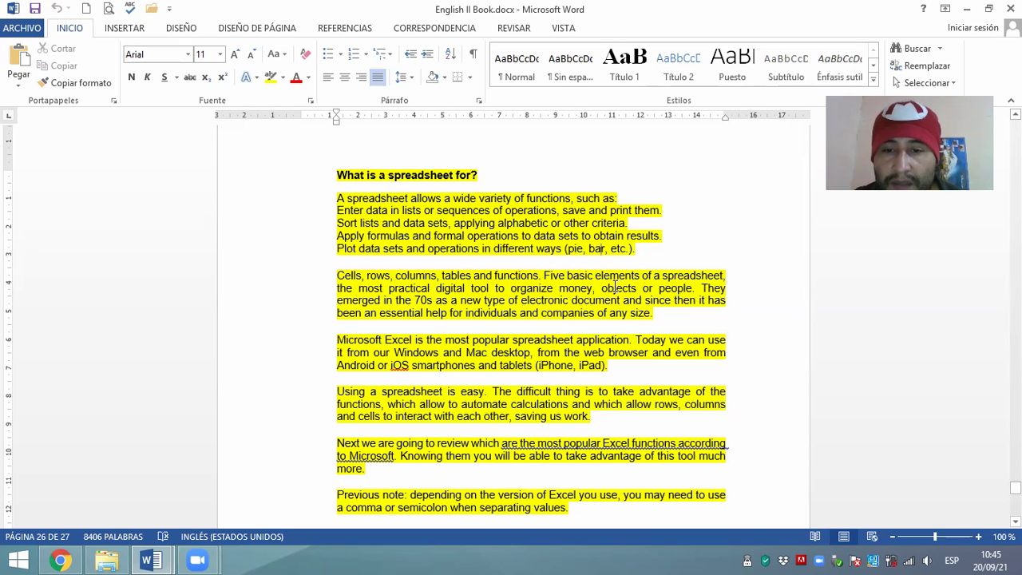
{"action": "scroll", "coordinate": [710, 300], "scroll_direction": "down", "scroll_amount": 1}
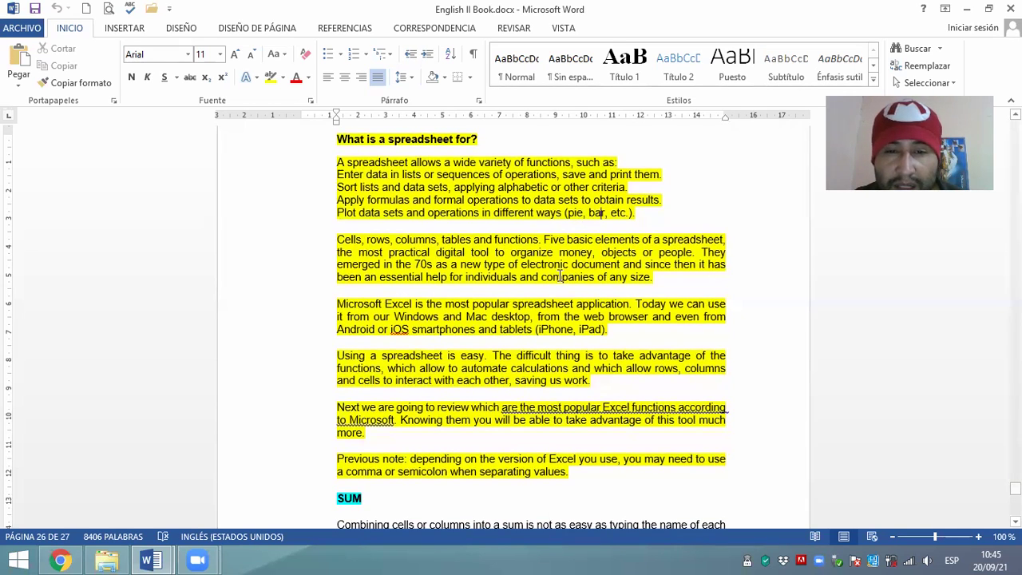
{"action": "scroll", "coordinate": [562, 277], "scroll_direction": "down", "scroll_amount": 1}
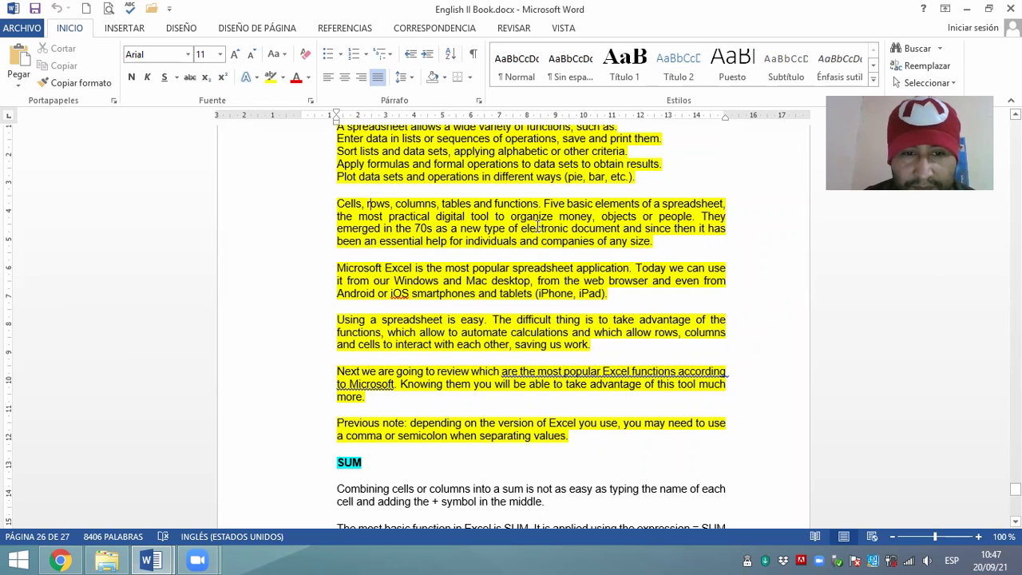
Step: Re-highlight the words 'Microsoft Excel' in turquoise and deselect them
{"action": "left_click_drag", "start_coordinate": [334, 272], "coordinate": [416, 271]}
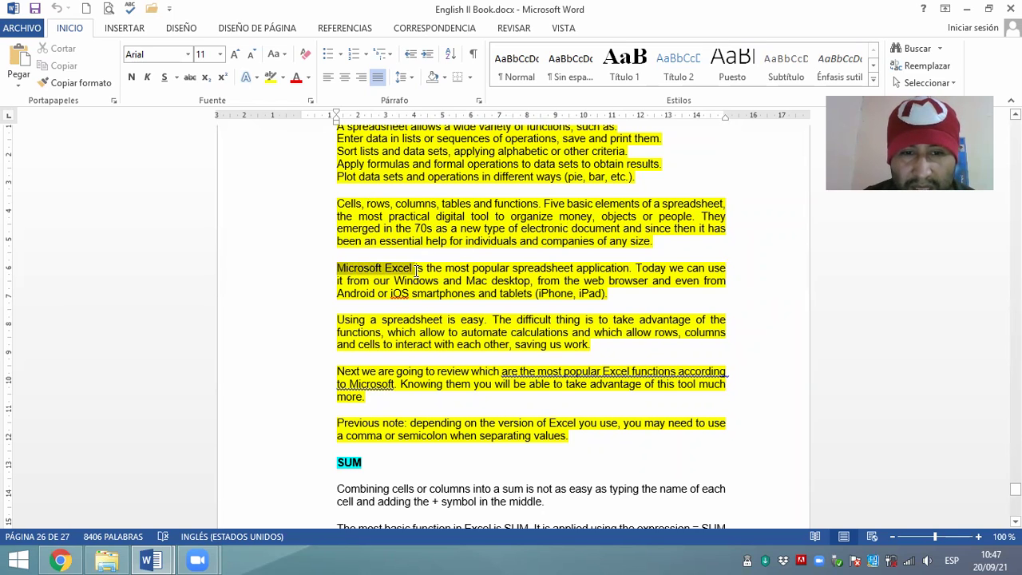
{"action": "left_click", "coordinate": [282, 78]}
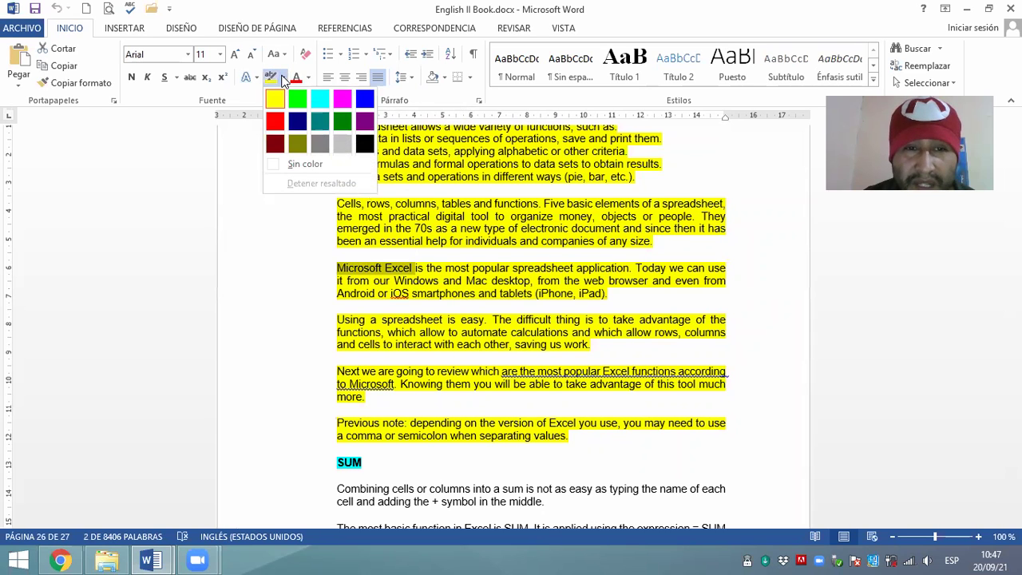
{"action": "left_click", "coordinate": [320, 99]}
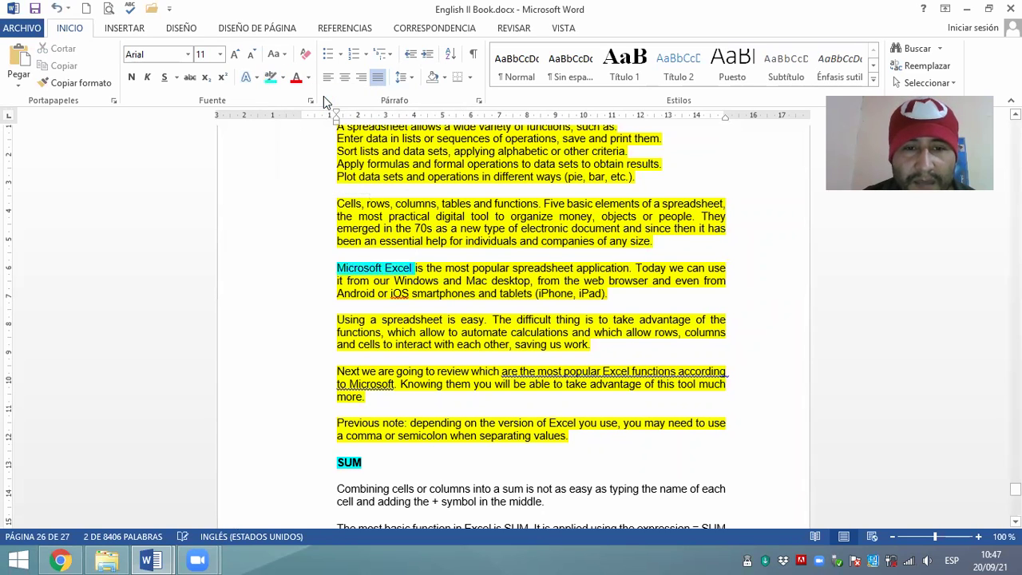
{"action": "left_click", "coordinate": [582, 324]}
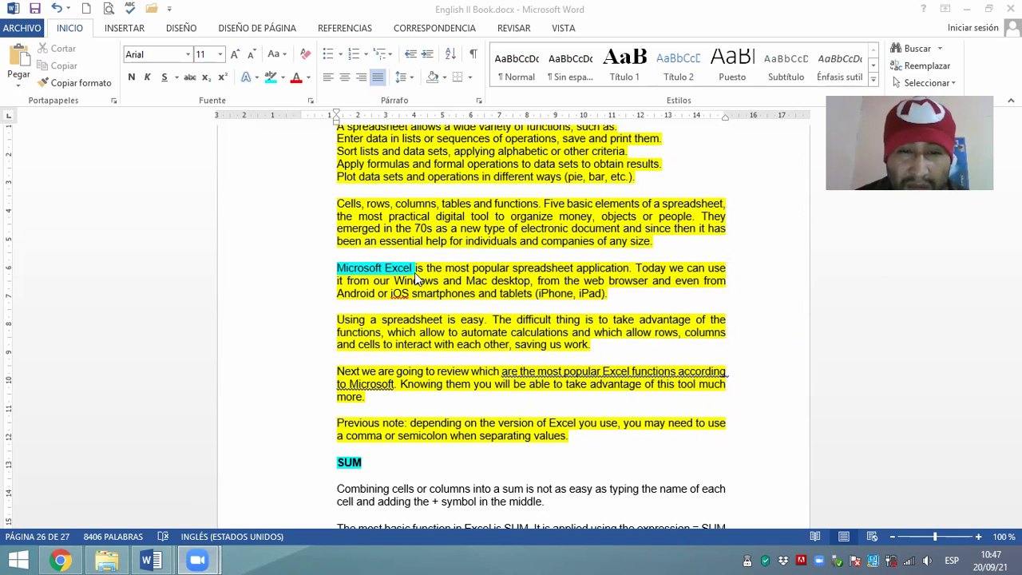
{"action": "scroll", "coordinate": [472, 275], "scroll_direction": "down", "scroll_amount": 2}
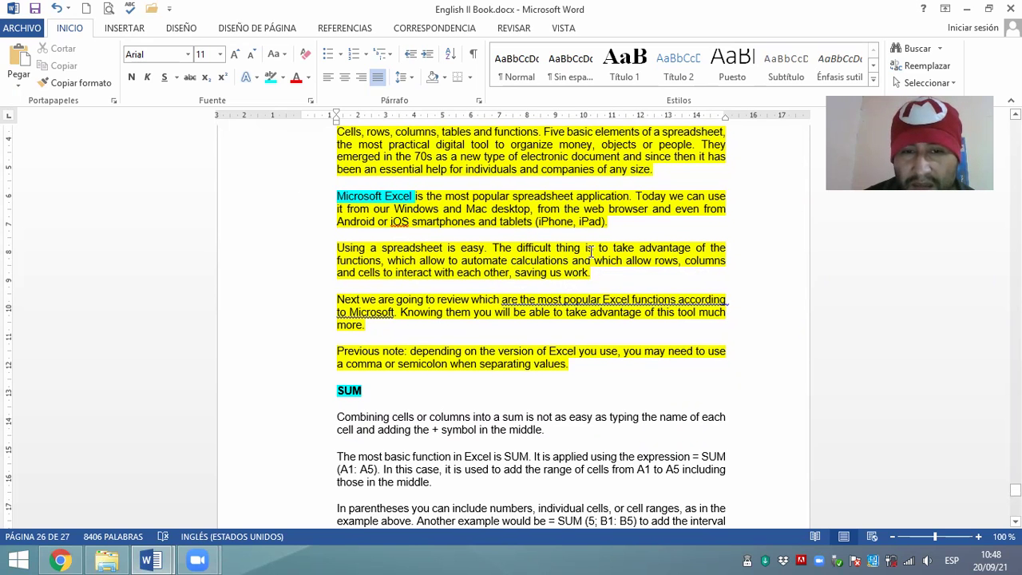
{"action": "scroll", "coordinate": [599, 268], "scroll_direction": "down", "scroll_amount": 1}
{"action": "scroll", "coordinate": [575, 242], "scroll_direction": "down", "scroll_amount": 1}
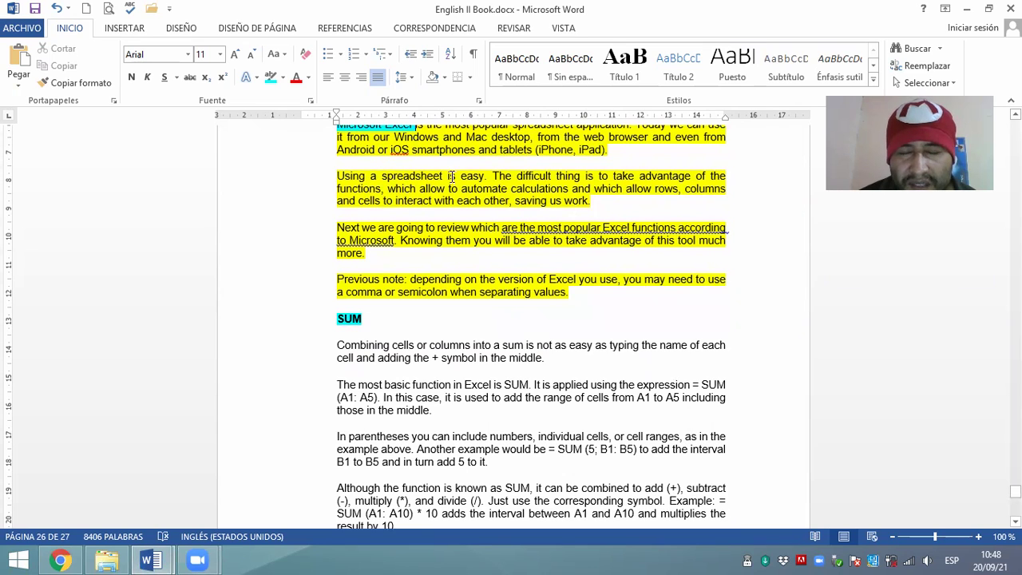
{"action": "double_click", "coordinate": [476, 175]}
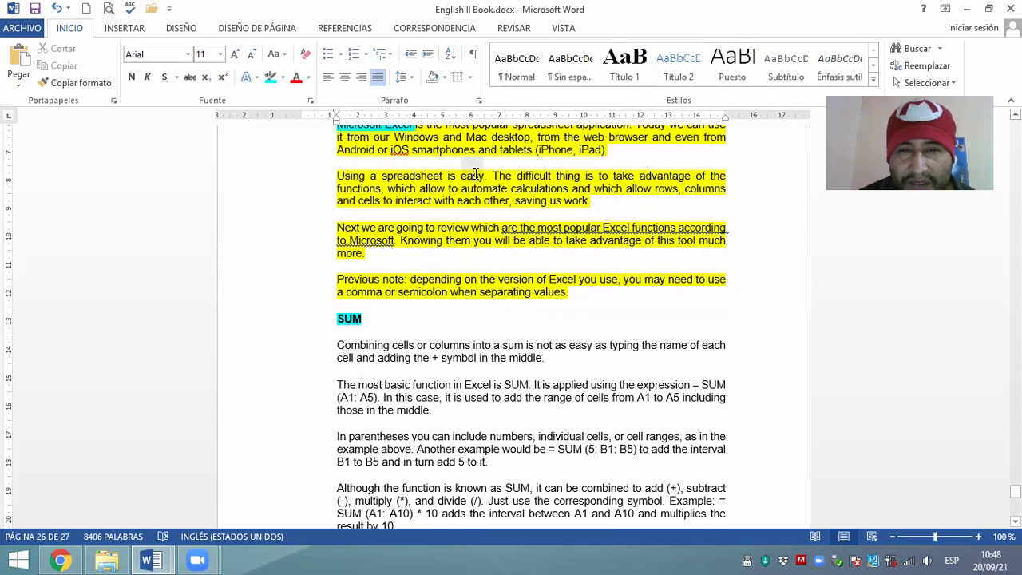
{"action": "left_click", "coordinate": [284, 77]}
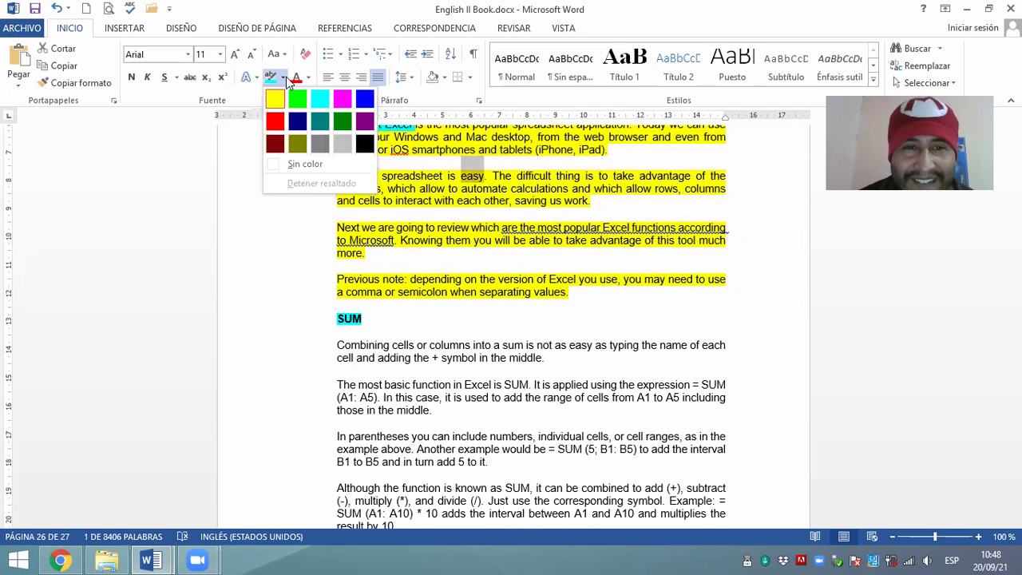
{"action": "left_click", "coordinate": [349, 103]}
{"action": "left_click", "coordinate": [520, 206]}
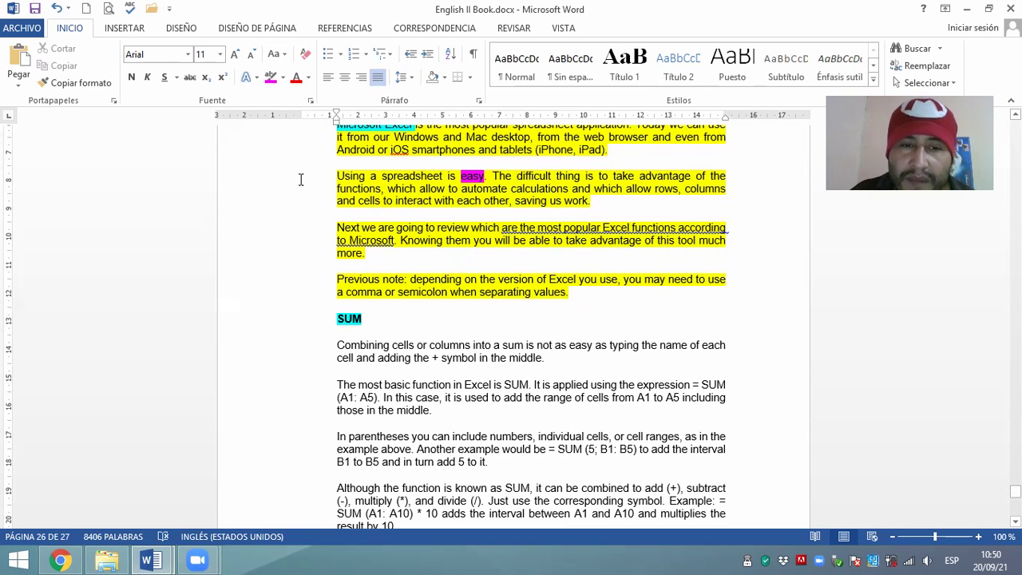
{"action": "left_click_drag", "start_coordinate": [279, 184], "coordinate": [279, 211]}
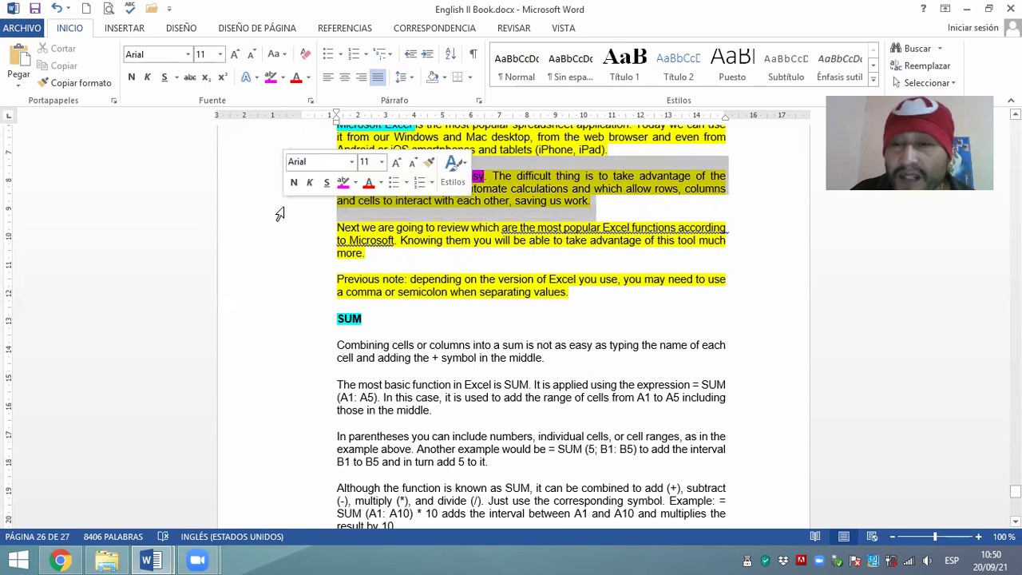
{"action": "left_click", "coordinate": [541, 237]}
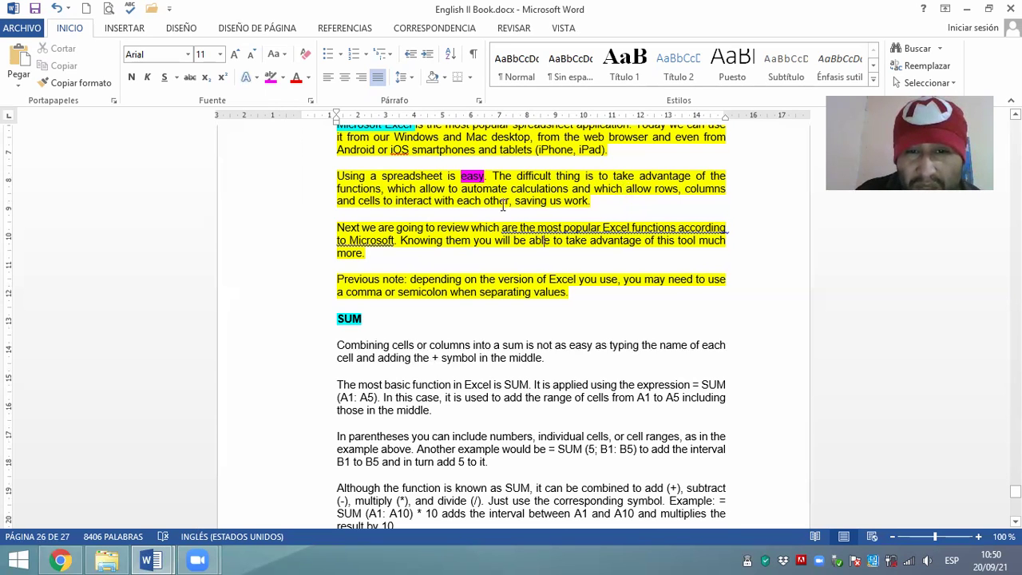
{"action": "left_click_drag", "start_coordinate": [503, 206], "coordinate": [602, 201]}
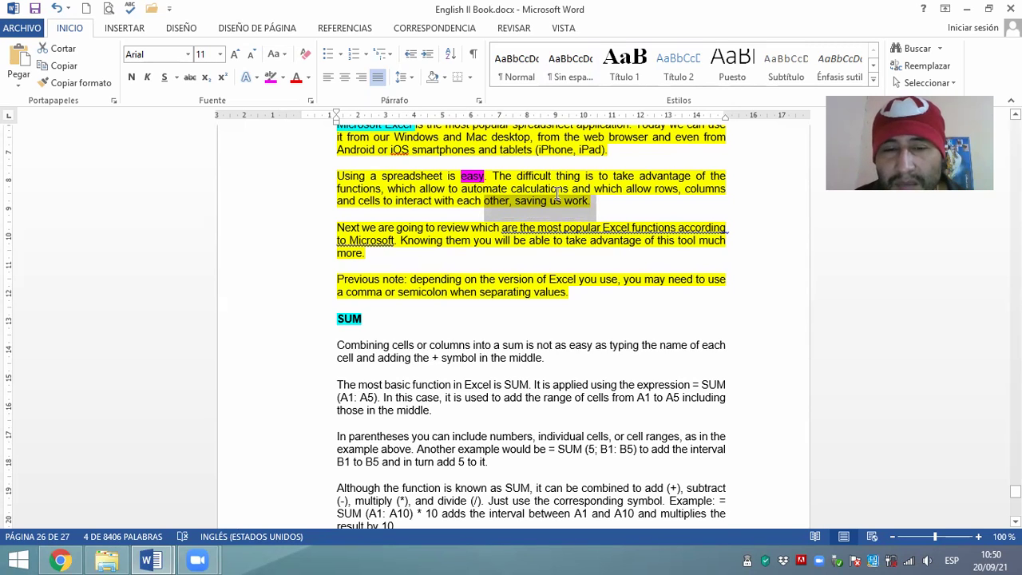
{"action": "left_click", "coordinate": [555, 193]}
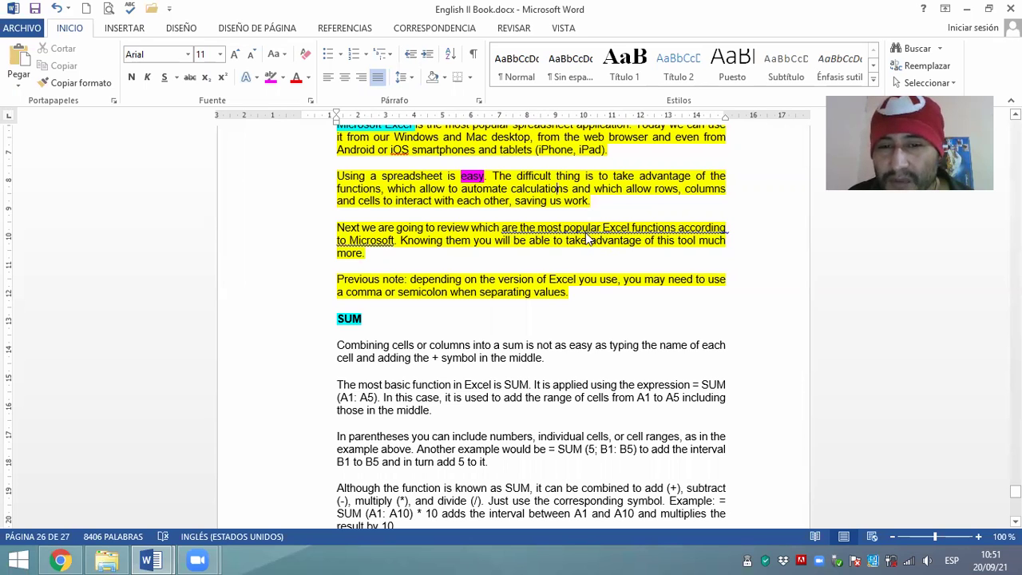
Step: Accept Word's grammar suggestion for the flagged phrase, leaving the cursor before it
{"action": "right_click", "coordinate": [657, 250]}
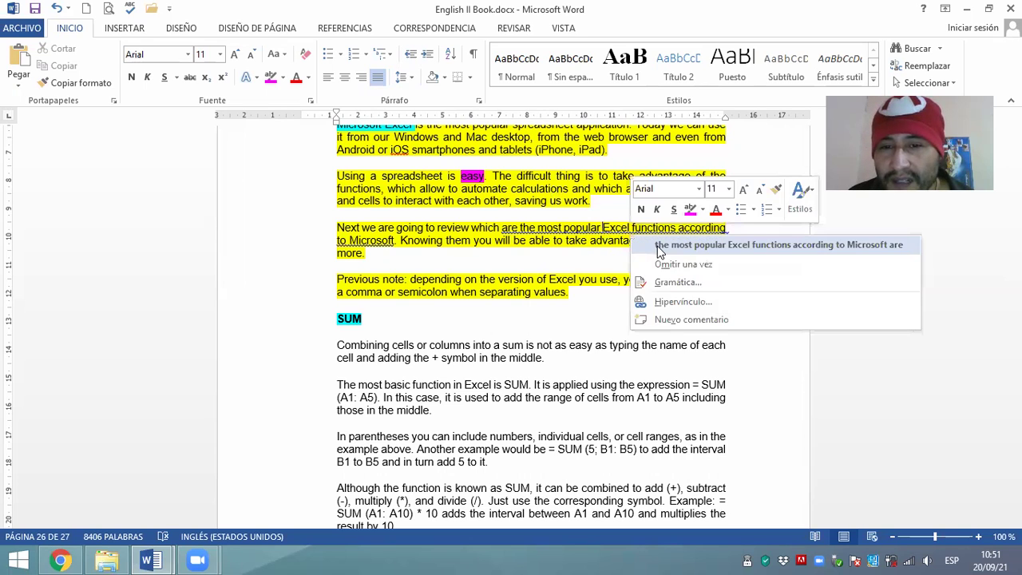
{"action": "left_click", "coordinate": [662, 246]}
{"action": "key", "text": "Left"}
{"action": "key", "text": "Left"}
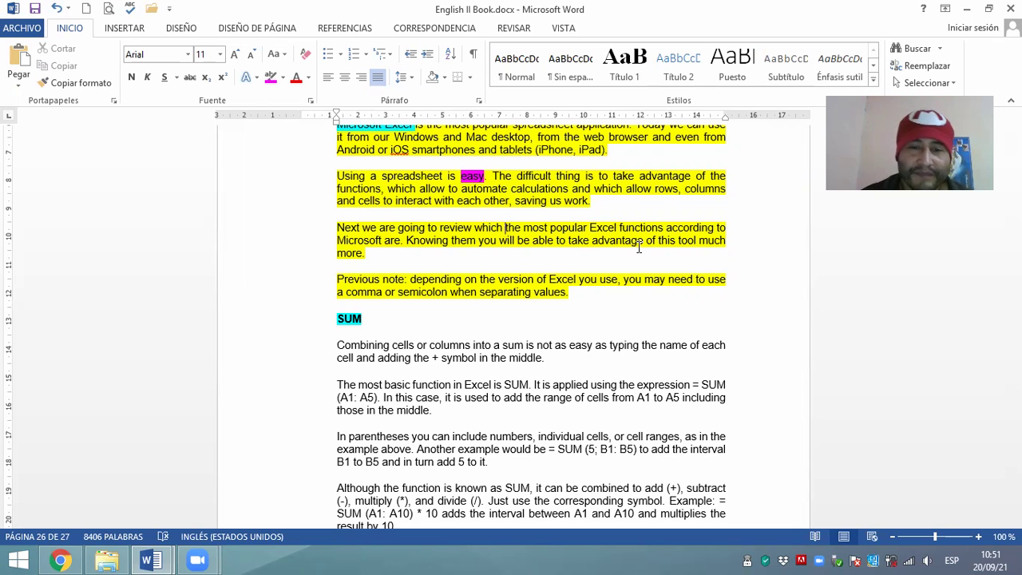
{"action": "scroll", "coordinate": [528, 205], "scroll_direction": "down", "scroll_amount": 1}
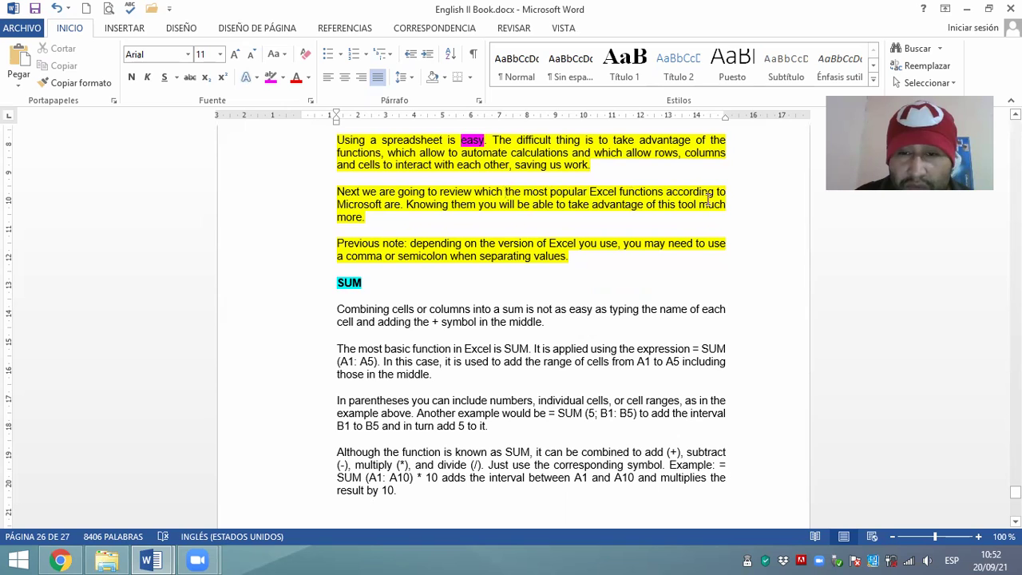
{"action": "scroll", "coordinate": [456, 174], "scroll_direction": "down", "scroll_amount": 1}
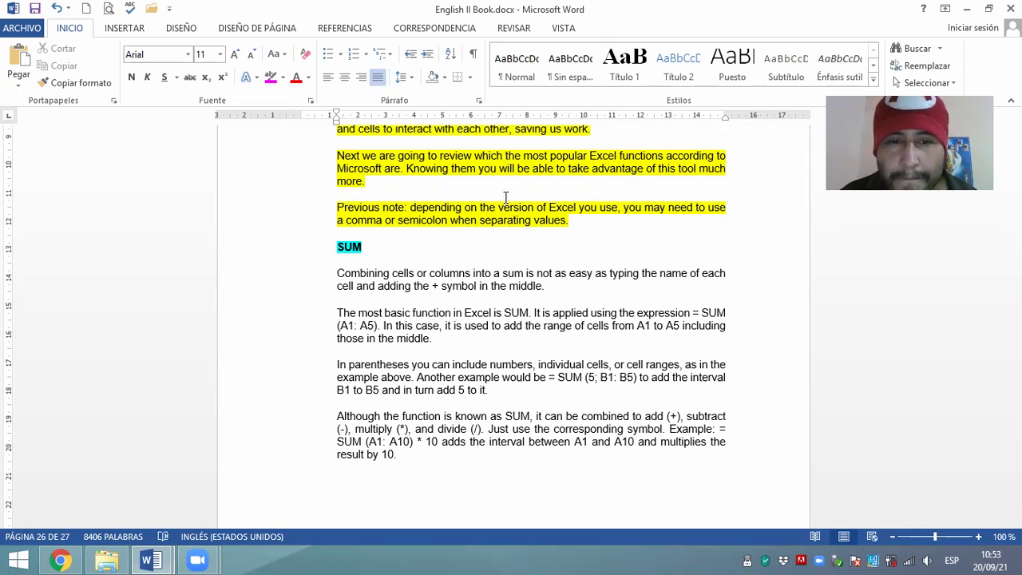
{"action": "left_click", "coordinate": [585, 215]}
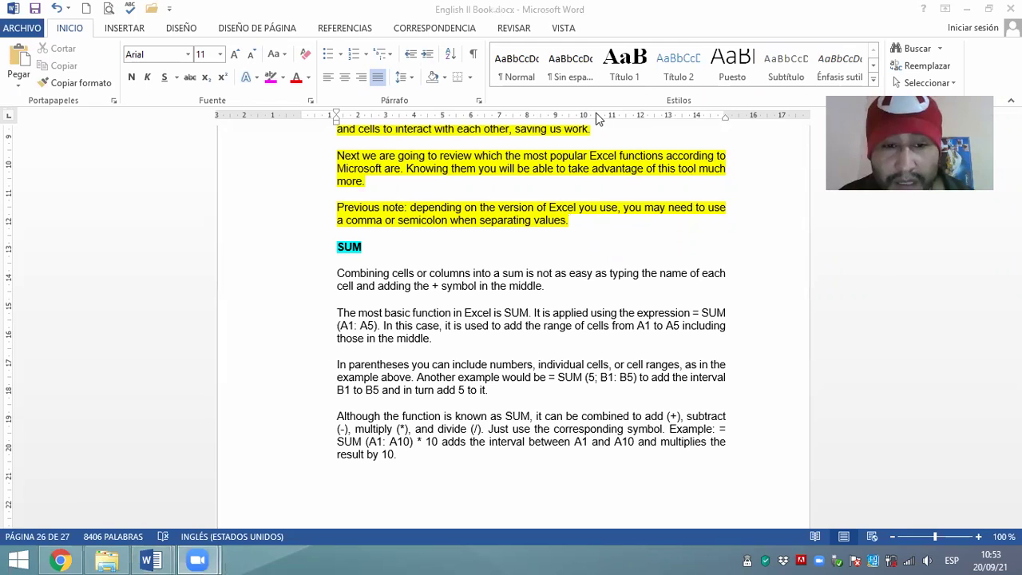
{"action": "left_click", "coordinate": [539, 237]}
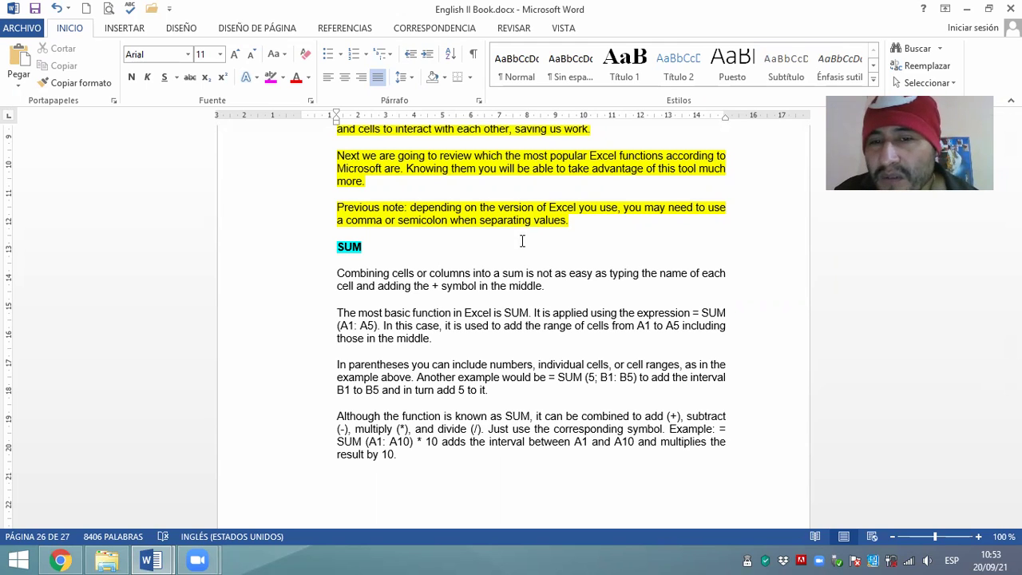
{"action": "left_click", "coordinate": [525, 234]}
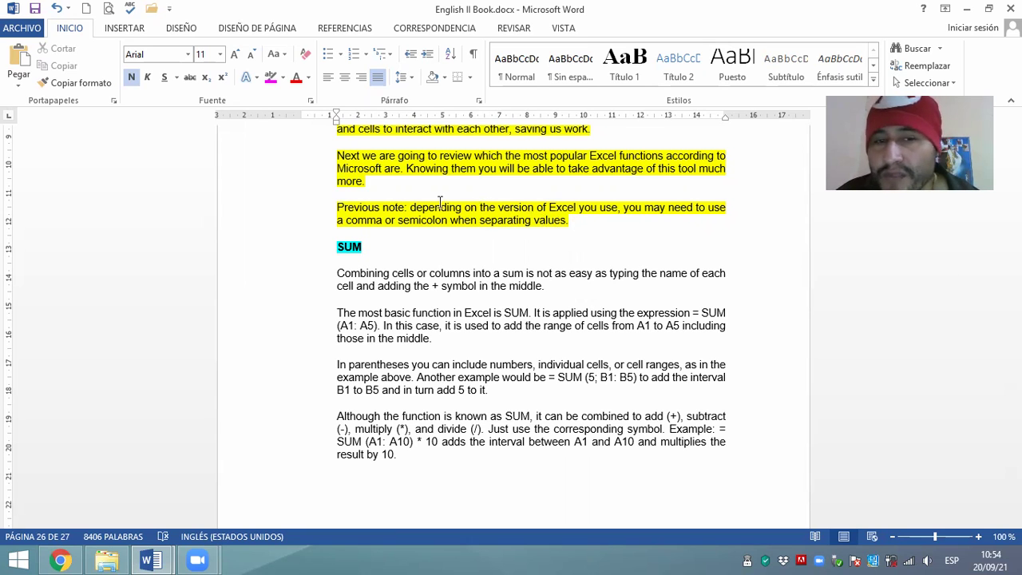
{"action": "left_click", "coordinate": [257, 213]}
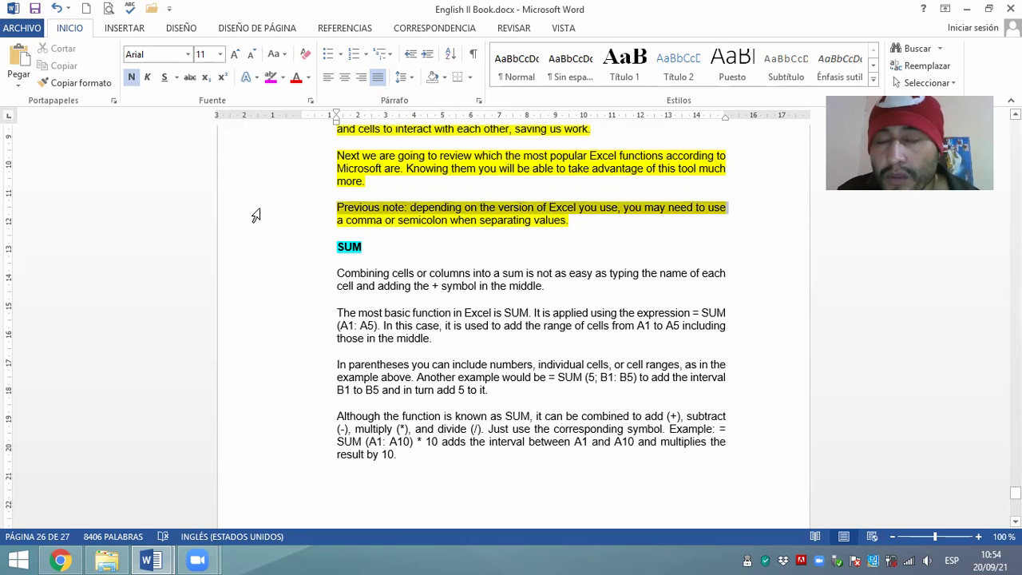
{"action": "left_click_drag", "start_coordinate": [256, 215], "coordinate": [252, 230]}
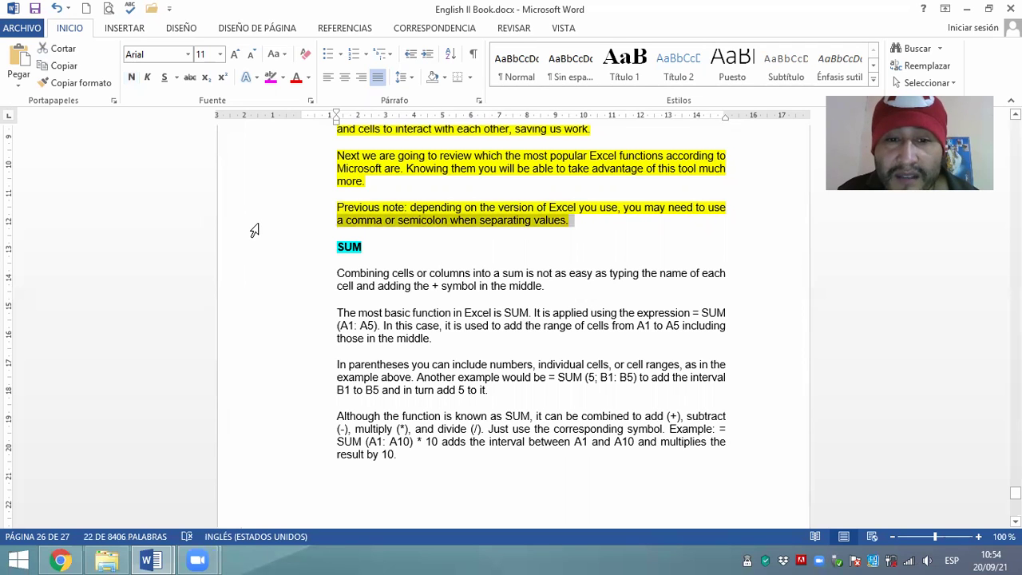
{"action": "left_click", "coordinate": [598, 216]}
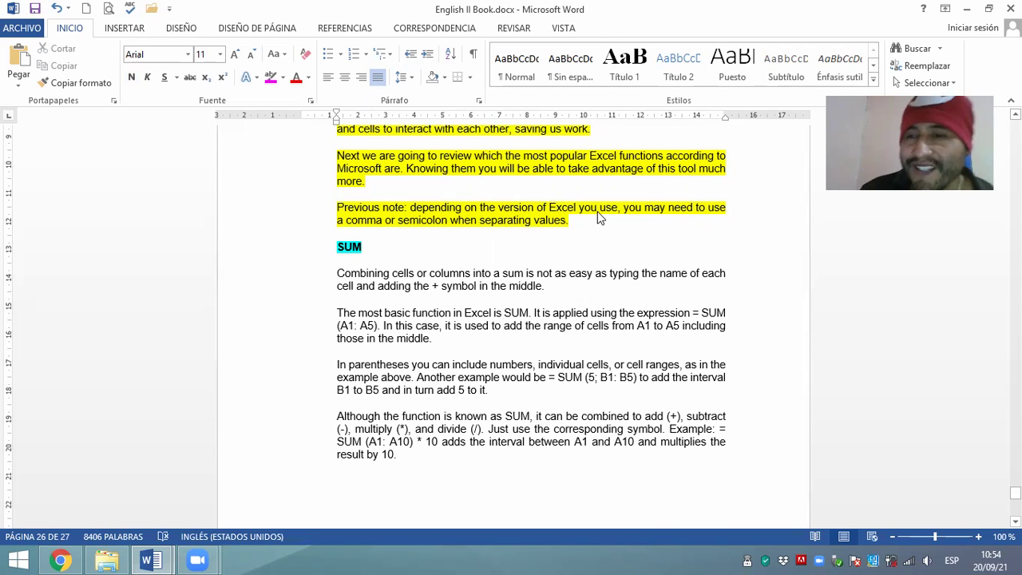
{"action": "scroll", "coordinate": [587, 213], "scroll_direction": "down", "scroll_amount": 1}
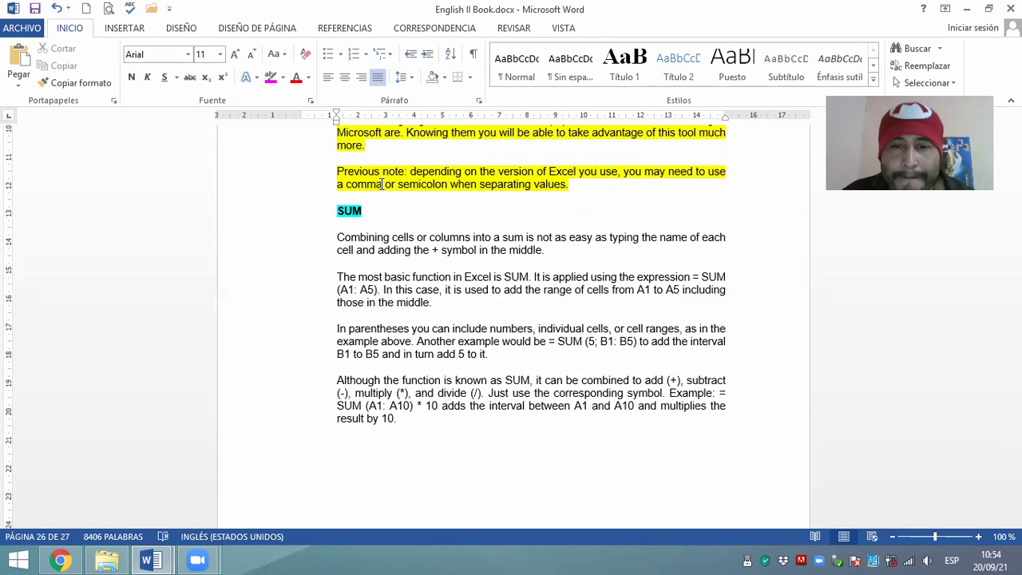
{"action": "scroll", "coordinate": [379, 289], "scroll_direction": "down", "scroll_amount": 1}
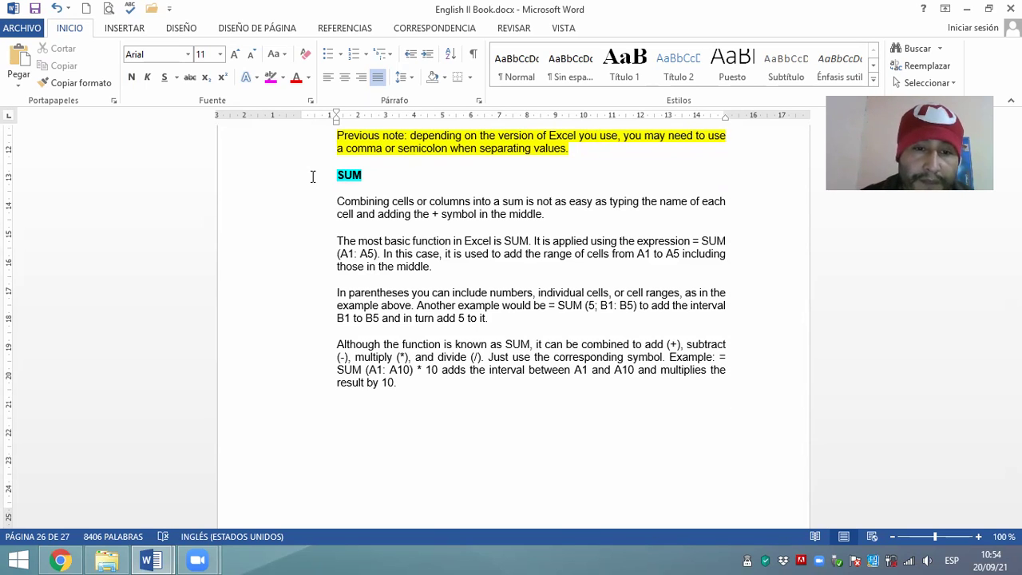
{"action": "scroll", "coordinate": [354, 199], "scroll_direction": "down", "scroll_amount": 1}
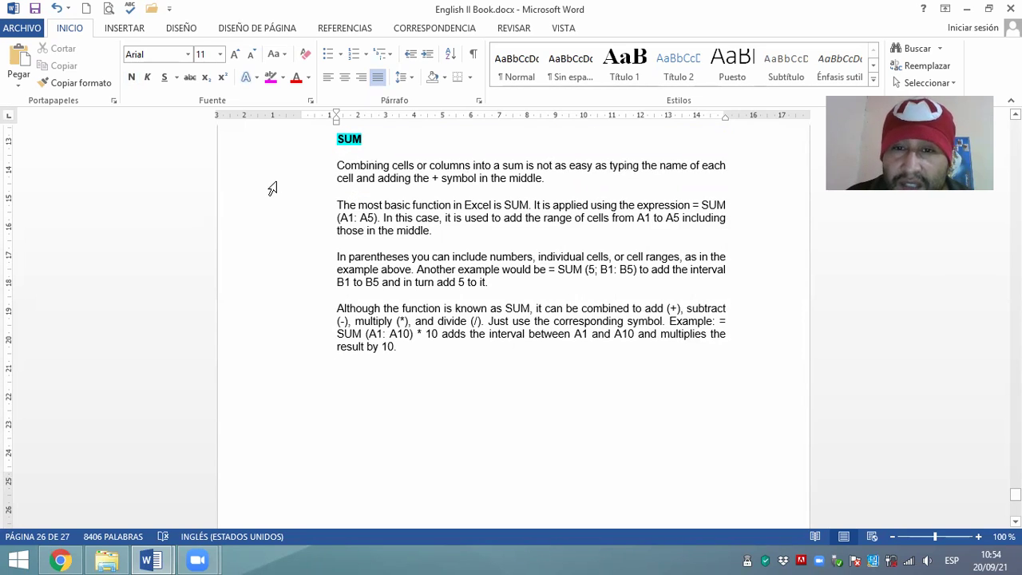
{"action": "left_click", "coordinate": [284, 154]}
Step: Select only the 'Combining cells…' paragraph under SUM and highlight it yellow
{"action": "left_click", "coordinate": [284, 187], "text": "shift"}
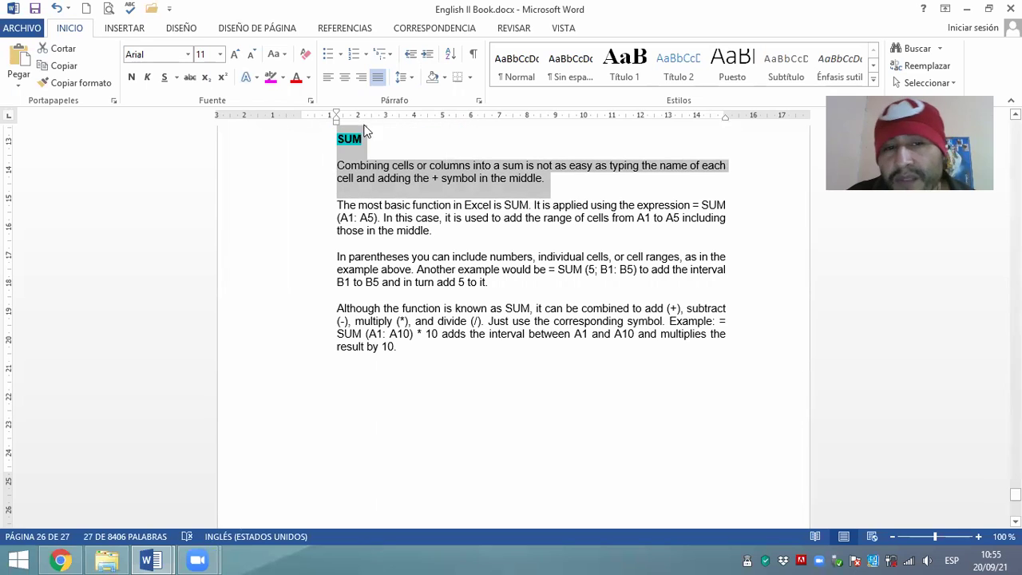
{"action": "left_click", "coordinate": [280, 179]}
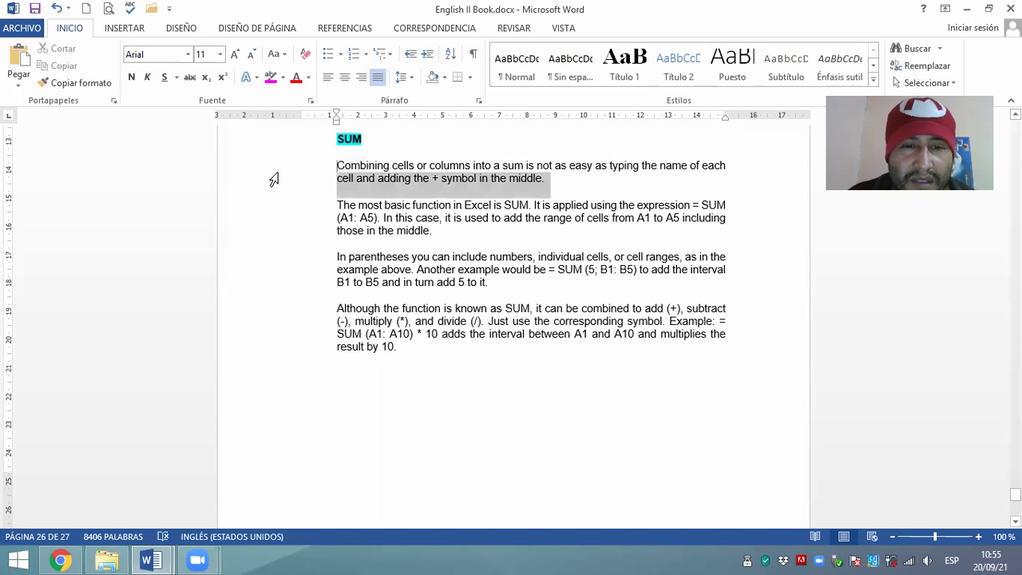
{"action": "double_click", "coordinate": [272, 180]}
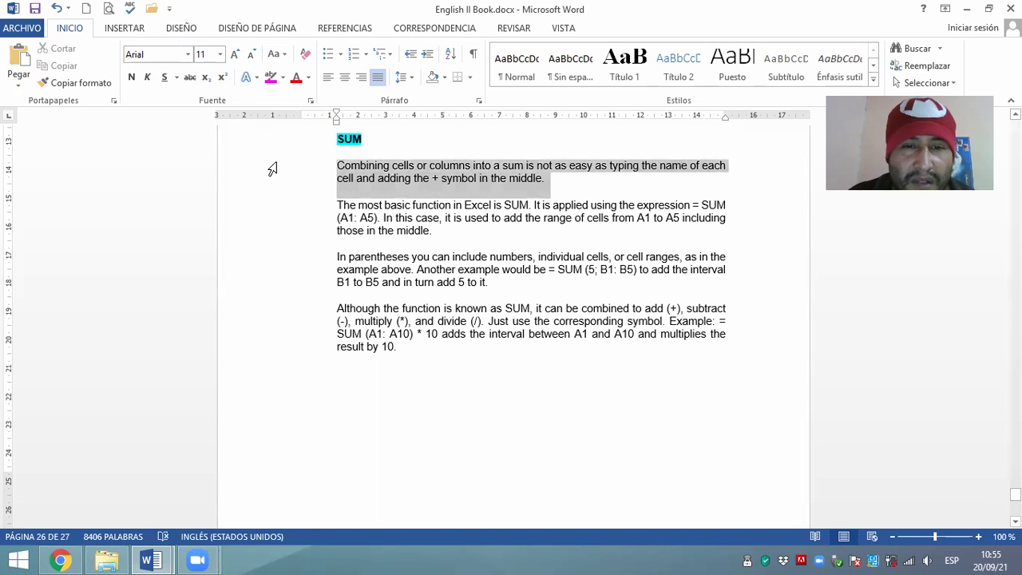
{"action": "left_click", "coordinate": [283, 78]}
{"action": "left_click", "coordinate": [277, 98]}
{"action": "left_click", "coordinate": [365, 204]}
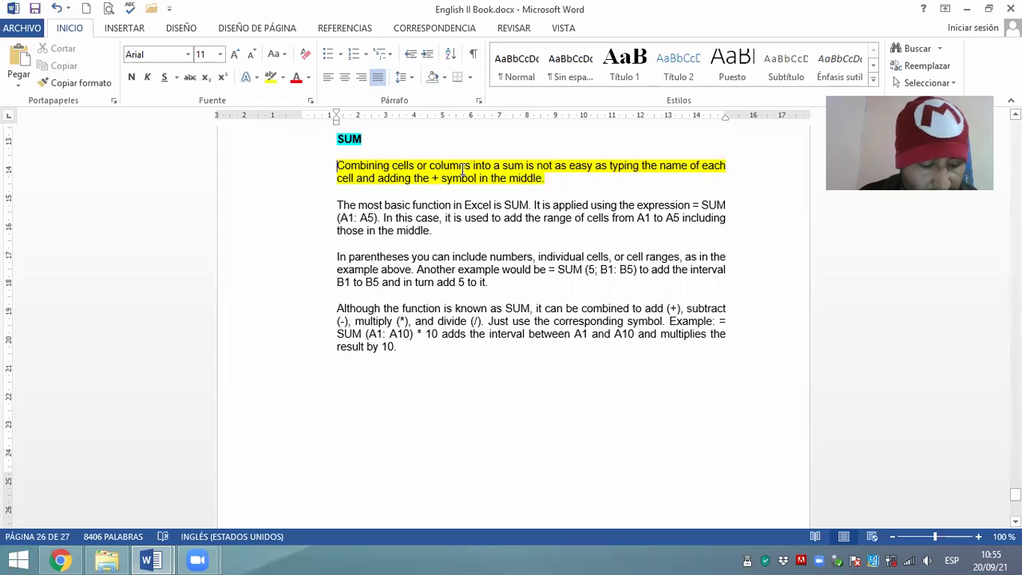
{"action": "scroll", "coordinate": [460, 172], "scroll_direction": "down", "scroll_amount": 1}
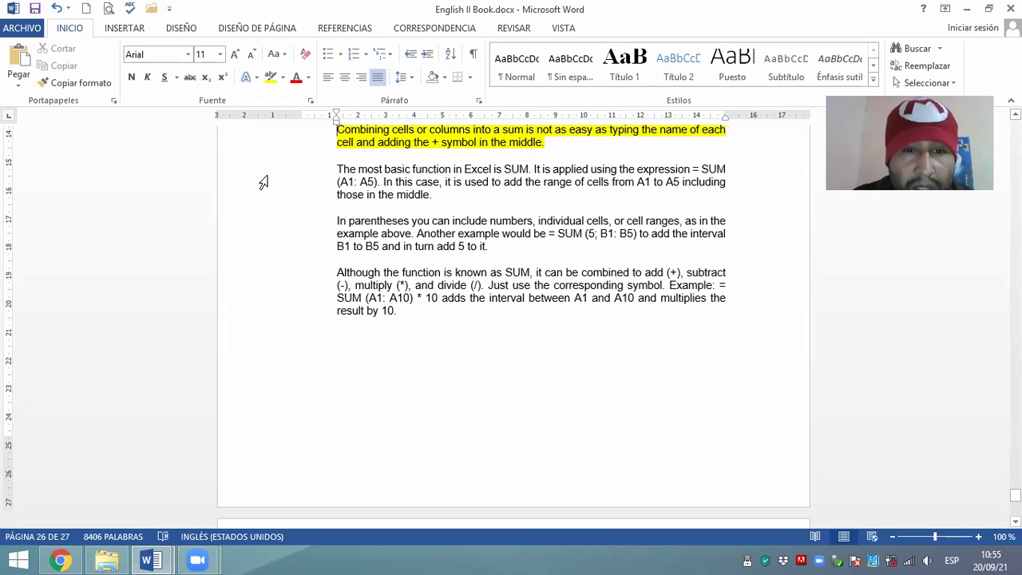
Step: Highlight the 'The most basic function…' SUM(A1:A5) paragraph in yellow
{"action": "left_click_drag", "start_coordinate": [266, 176], "coordinate": [267, 203]}
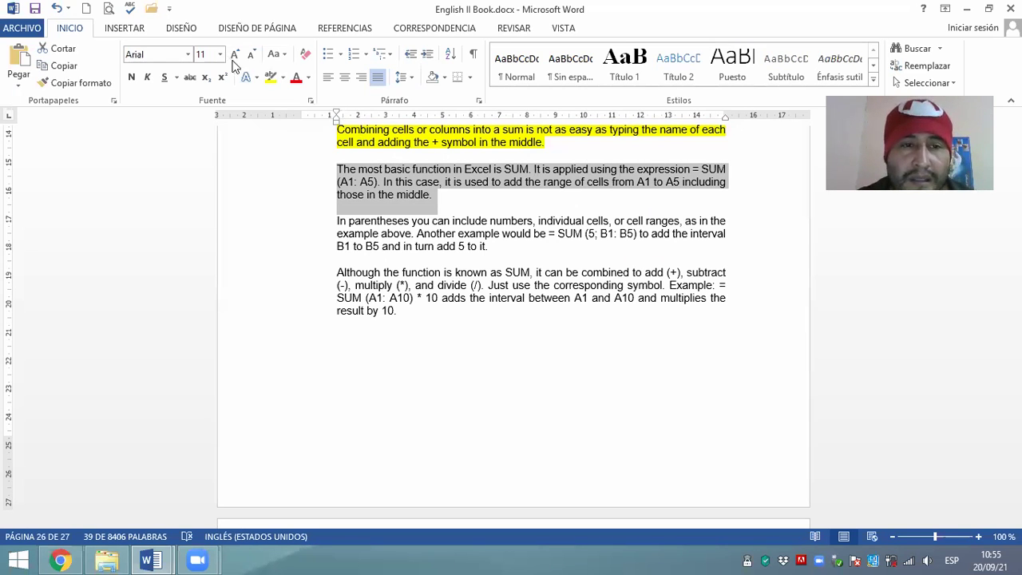
{"action": "left_click", "coordinate": [271, 77]}
{"action": "left_click", "coordinate": [432, 195]}
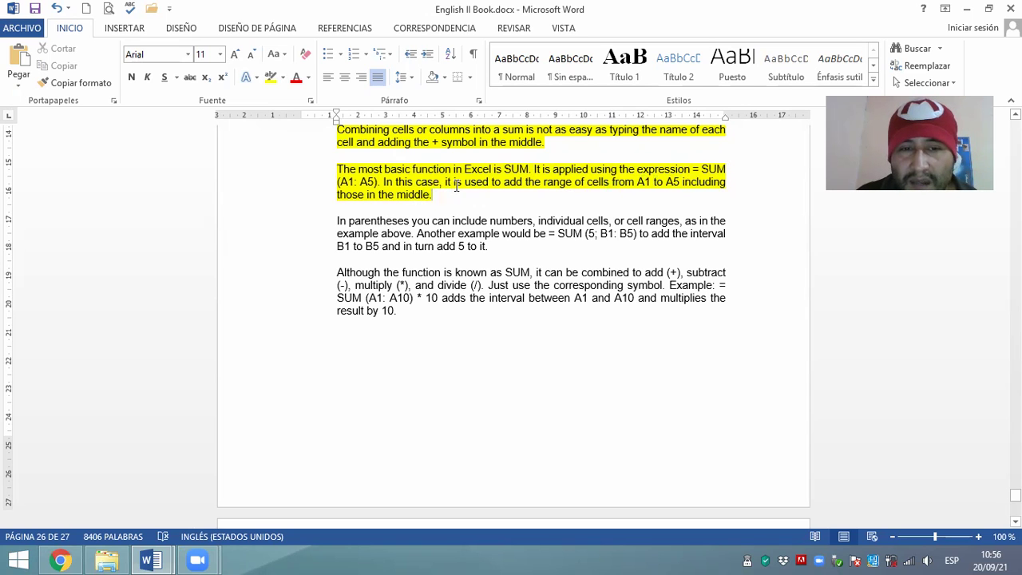
{"action": "scroll", "coordinate": [459, 182], "scroll_direction": "down", "scroll_amount": 2}
{"action": "scroll", "coordinate": [460, 179], "scroll_direction": "up", "scroll_amount": 1}
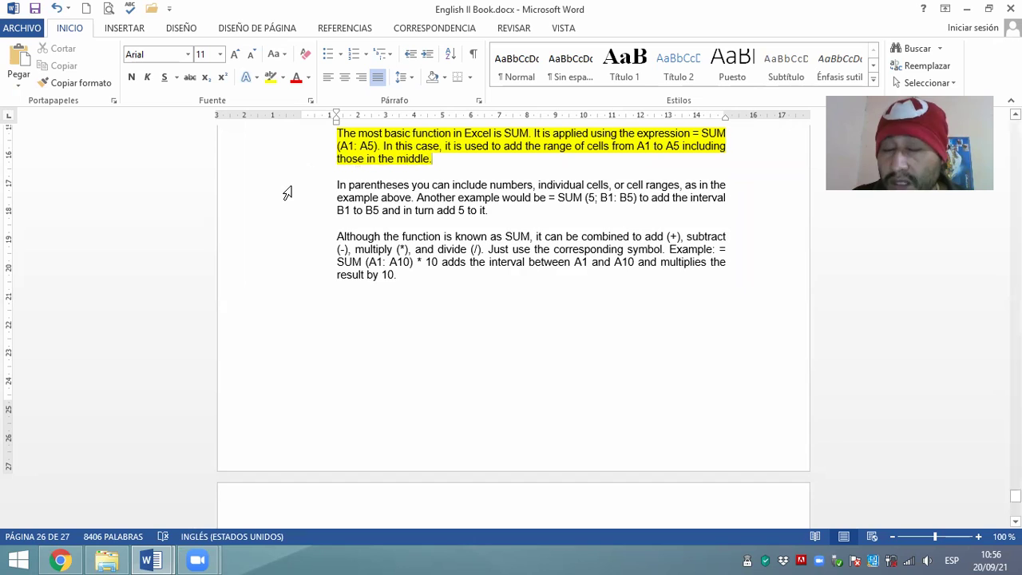
Step: Highlight the 'In parentheses' paragraph yellow, then select the 'Although the function…' paragraph
{"action": "left_click_drag", "start_coordinate": [286, 193], "coordinate": [290, 222]}
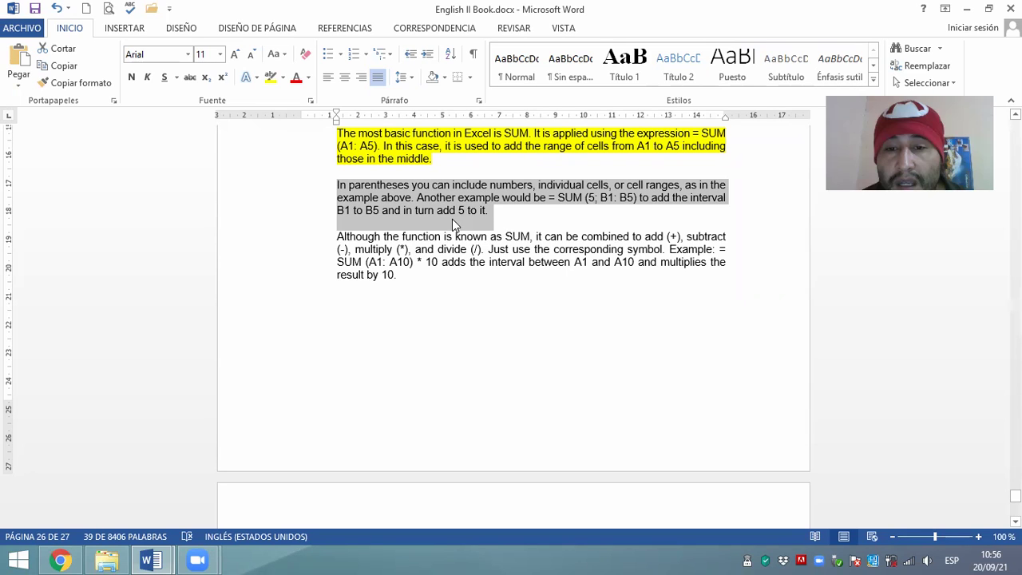
{"action": "left_click", "coordinate": [270, 77]}
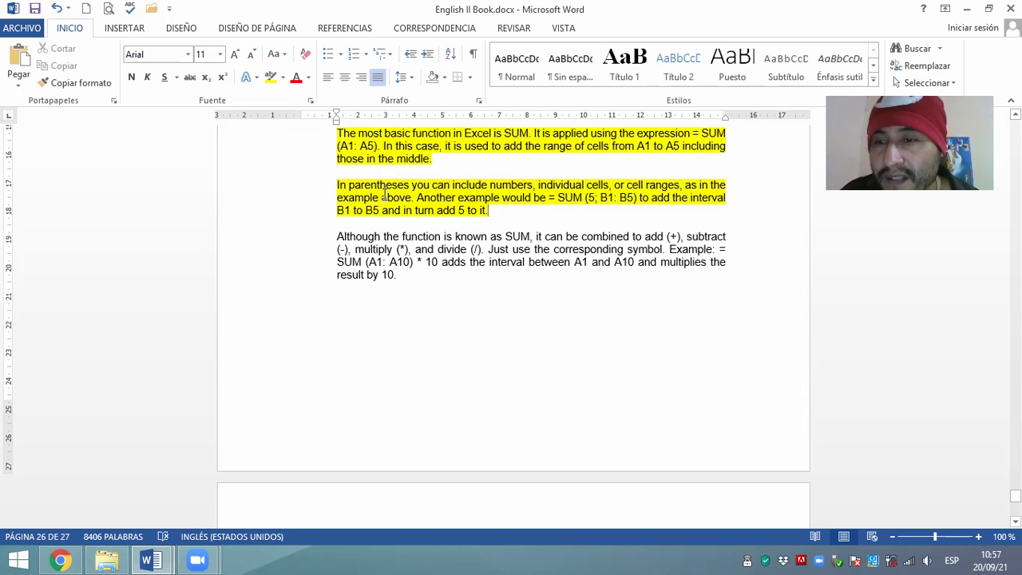
{"action": "left_click", "coordinate": [255, 187]}
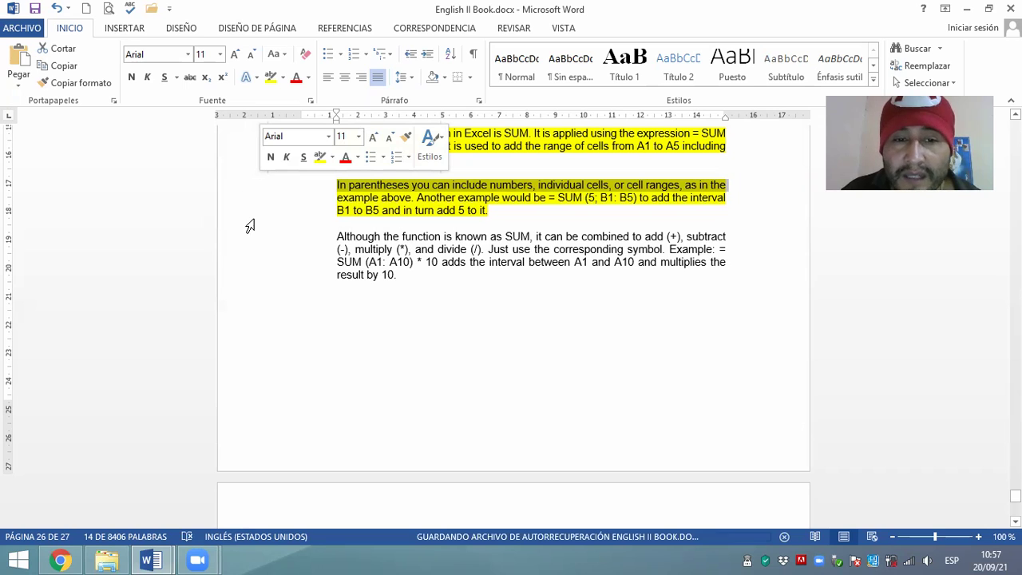
{"action": "left_click_drag", "start_coordinate": [250, 226], "coordinate": [253, 193]}
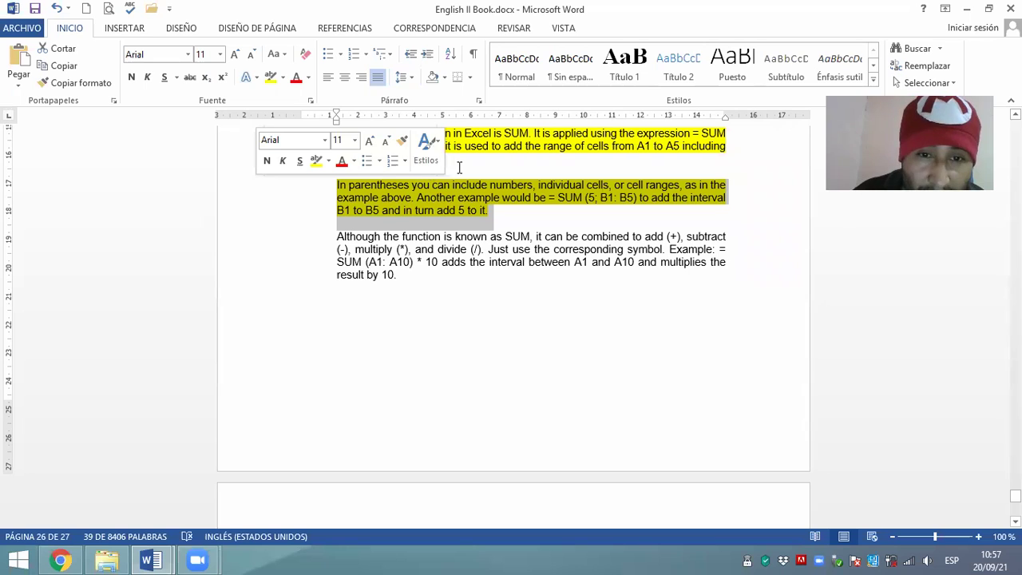
{"action": "left_click", "coordinate": [519, 185]}
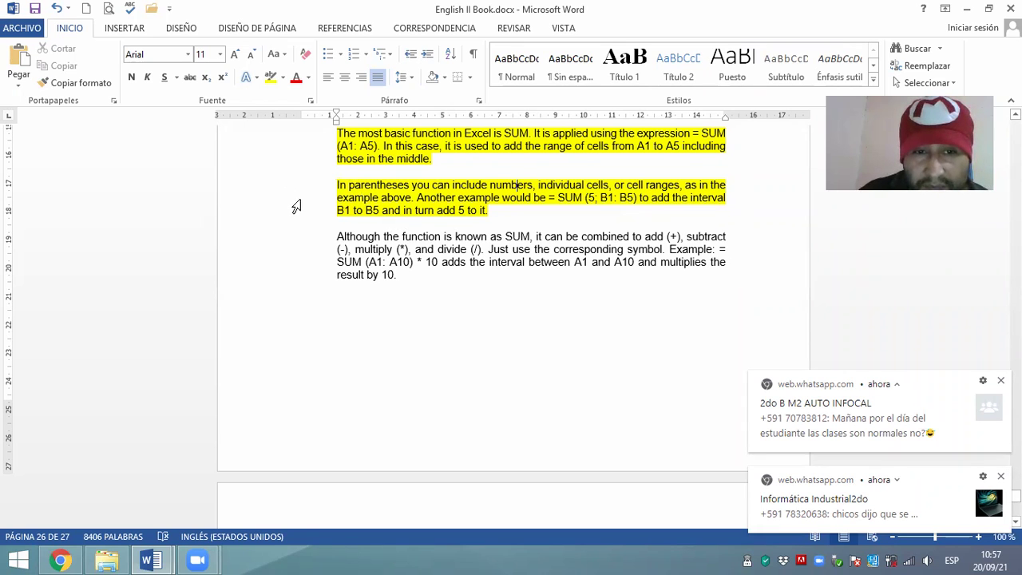
{"action": "double_click", "coordinate": [301, 239]}
{"action": "scroll", "coordinate": [301, 239], "scroll_direction": "down", "scroll_amount": 2}
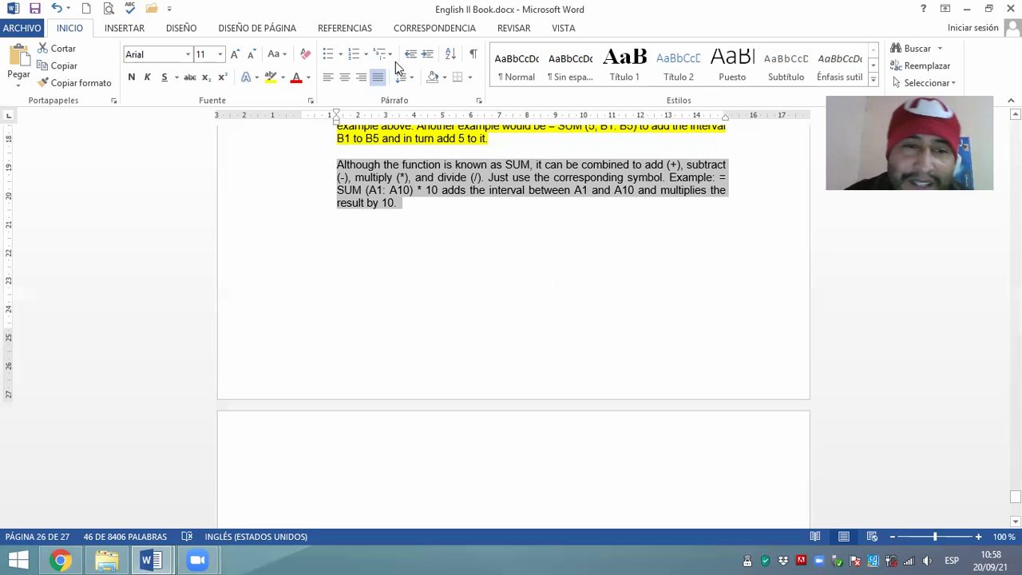
Step: Highlight the 'Although the function is known as SUM' paragraph yellow, then jump to page 27
{"action": "left_click", "coordinate": [257, 77]}
{"action": "left_click", "coordinate": [579, 288]}
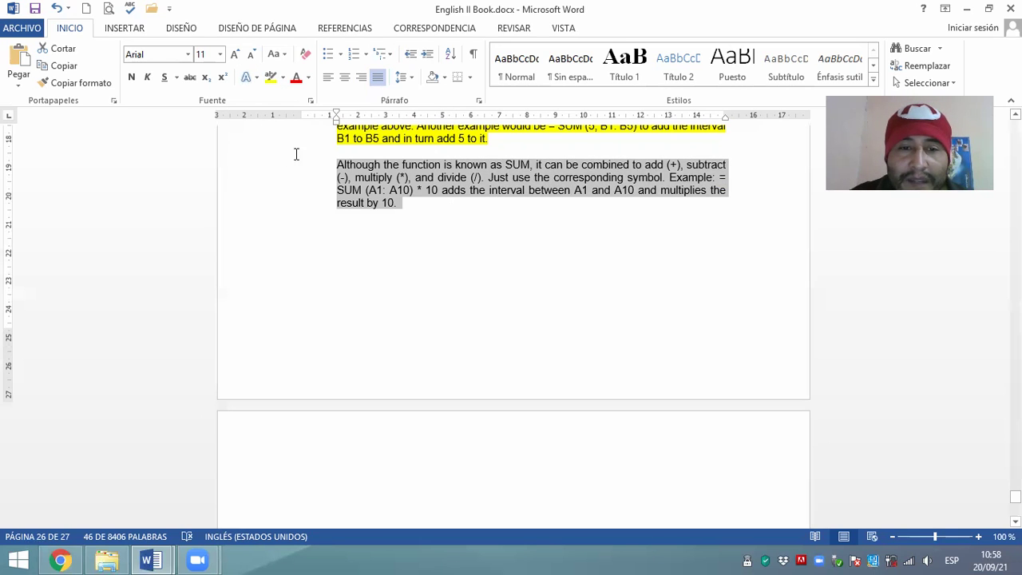
{"action": "left_click", "coordinate": [271, 77]}
{"action": "left_click", "coordinate": [528, 238]}
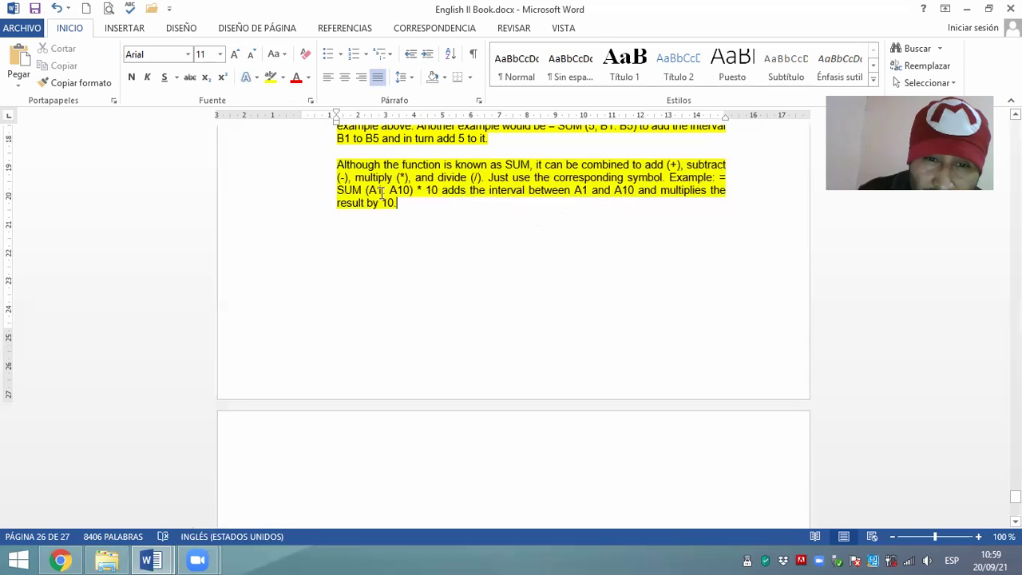
{"action": "key", "text": "ctrl+Return"}
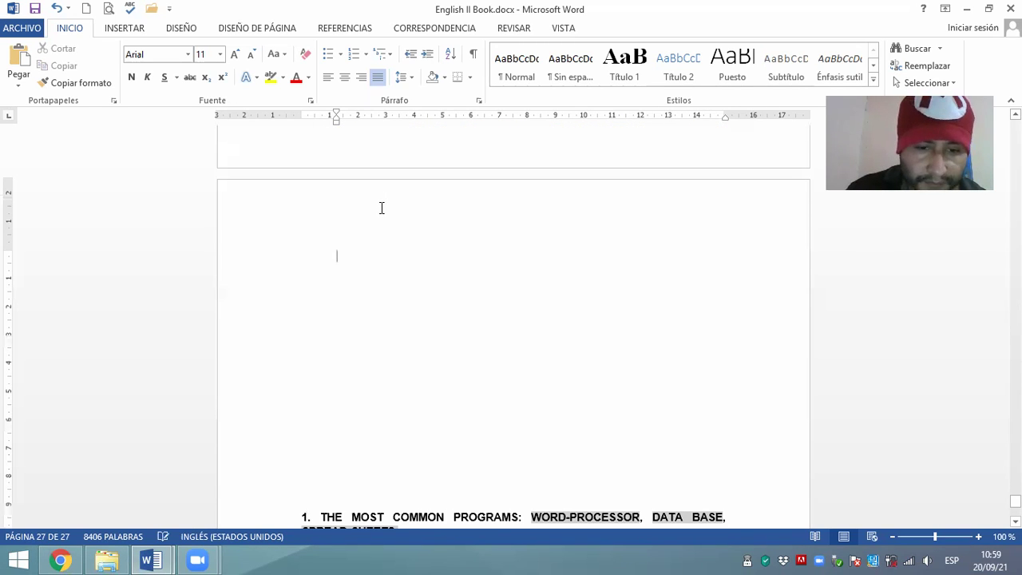
Step: Delete the blank line above the 'THE MOST COMMON PROGRAMS' heading
{"action": "key", "text": "Delete"}
{"action": "key", "text": "Delete"}
{"action": "key", "text": "Delete"}
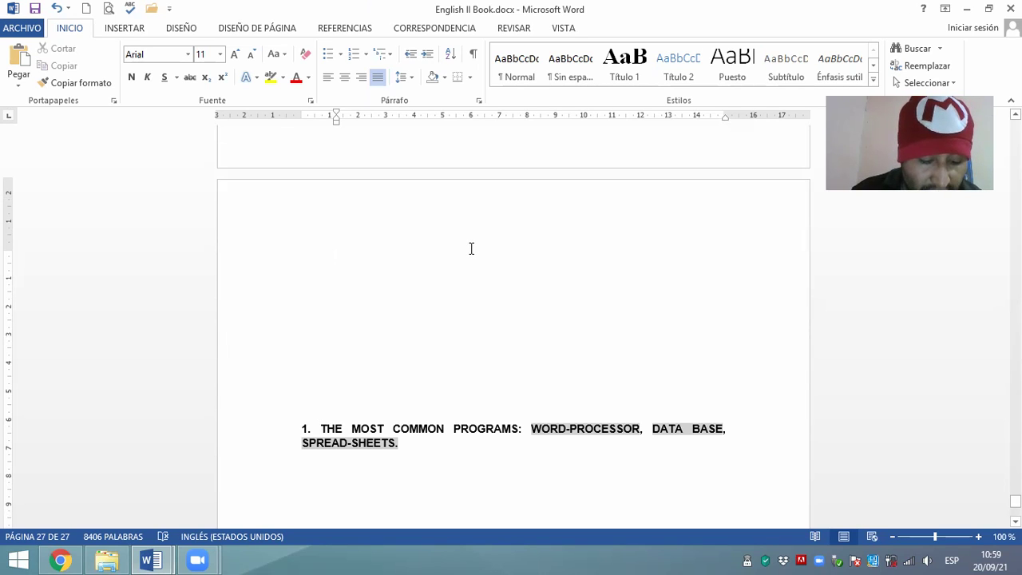
{"action": "scroll", "coordinate": [349, 211], "scroll_direction": "up", "scroll_amount": 3}
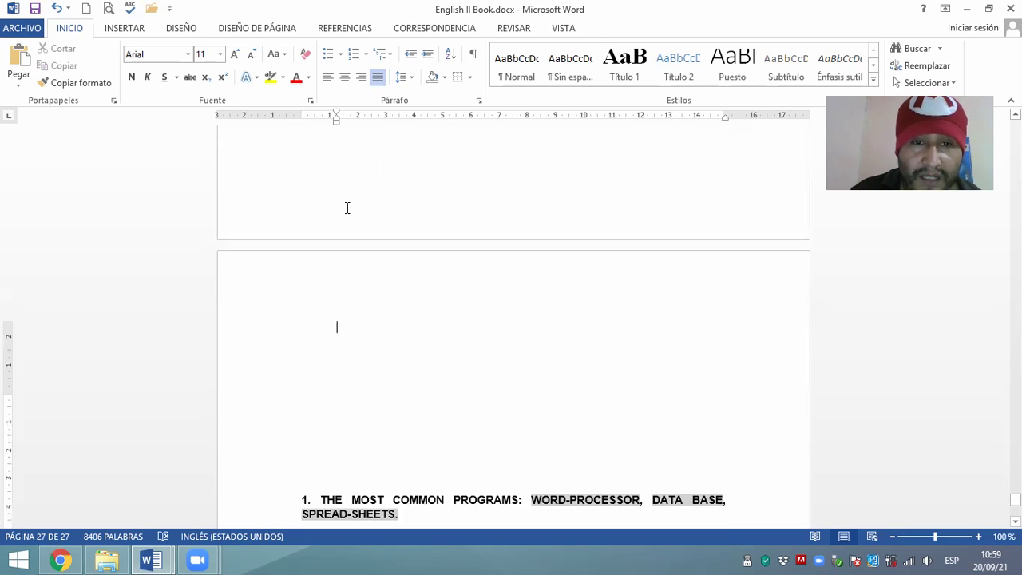
{"action": "scroll", "coordinate": [376, 223], "scroll_direction": "up", "scroll_amount": 2}
{"action": "scroll", "coordinate": [376, 224], "scroll_direction": "up", "scroll_amount": 1}
{"action": "scroll", "coordinate": [365, 266], "scroll_direction": "up", "scroll_amount": 1}
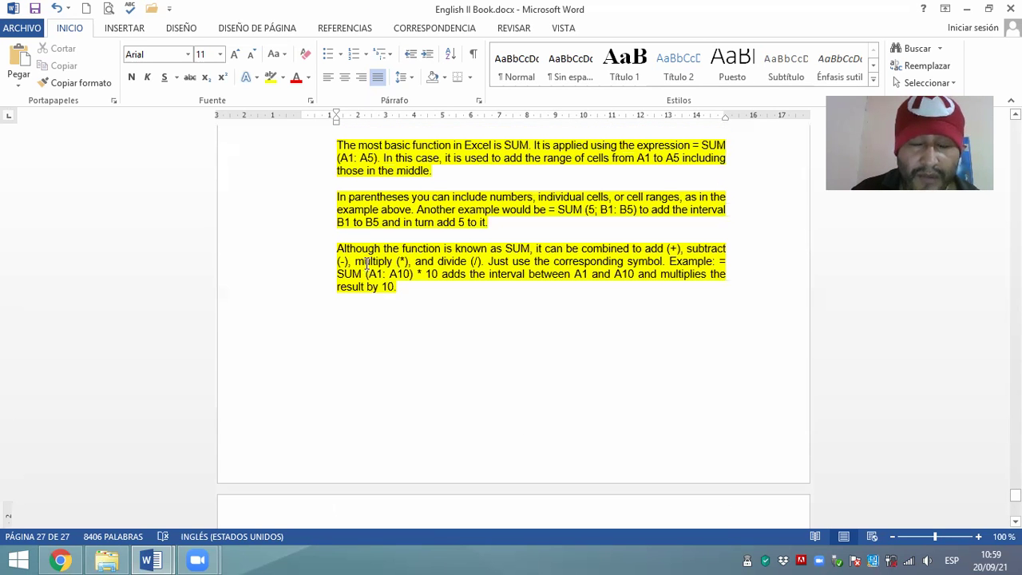
{"action": "scroll", "coordinate": [344, 304], "scroll_direction": "up", "scroll_amount": 1}
{"action": "scroll", "coordinate": [335, 324], "scroll_direction": "down", "scroll_amount": 1}
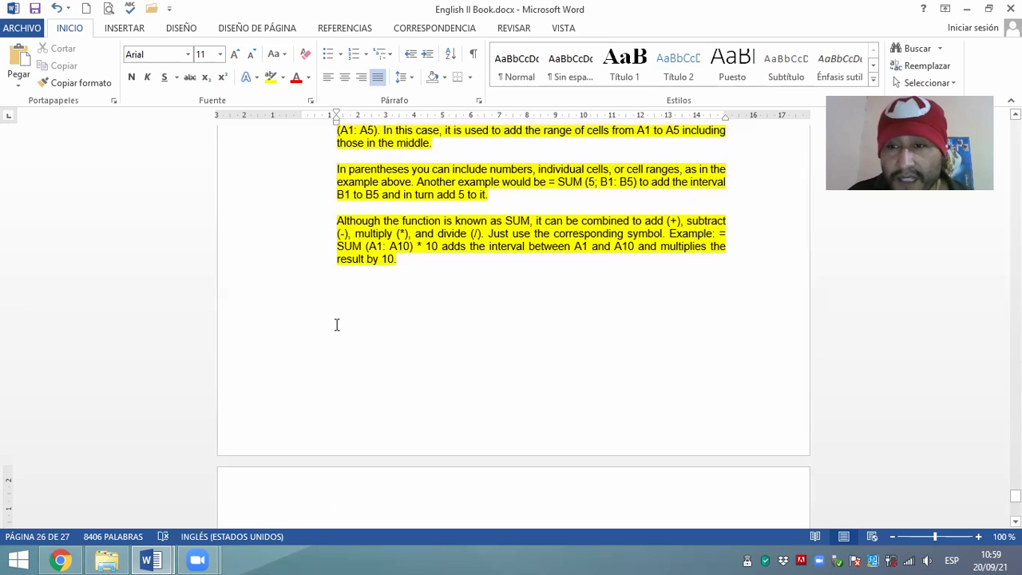
{"action": "scroll", "coordinate": [348, 319], "scroll_direction": "up", "scroll_amount": 1}
{"action": "scroll", "coordinate": [359, 313], "scroll_direction": "up", "scroll_amount": 3}
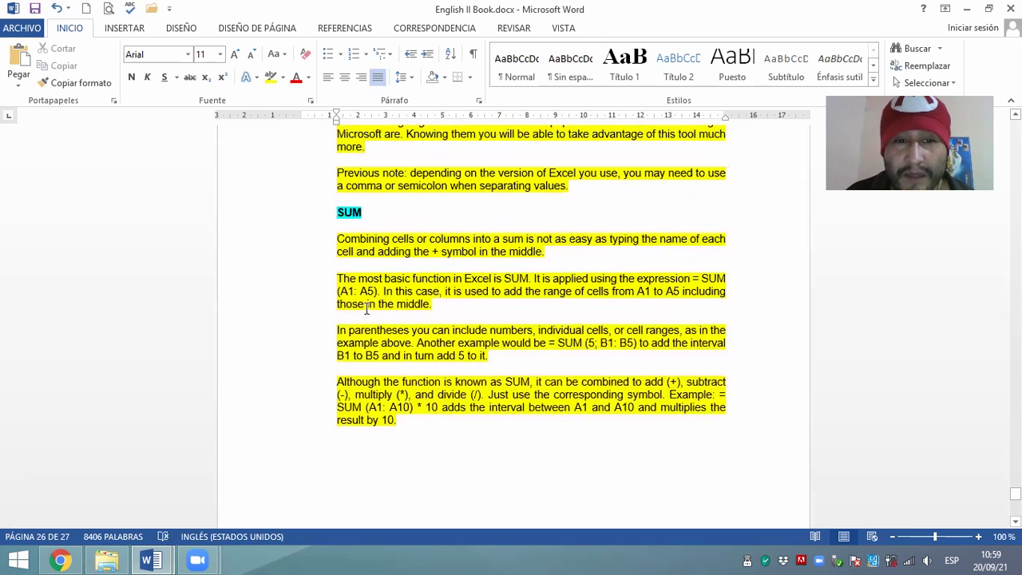
{"action": "scroll", "coordinate": [369, 312], "scroll_direction": "up", "scroll_amount": 1}
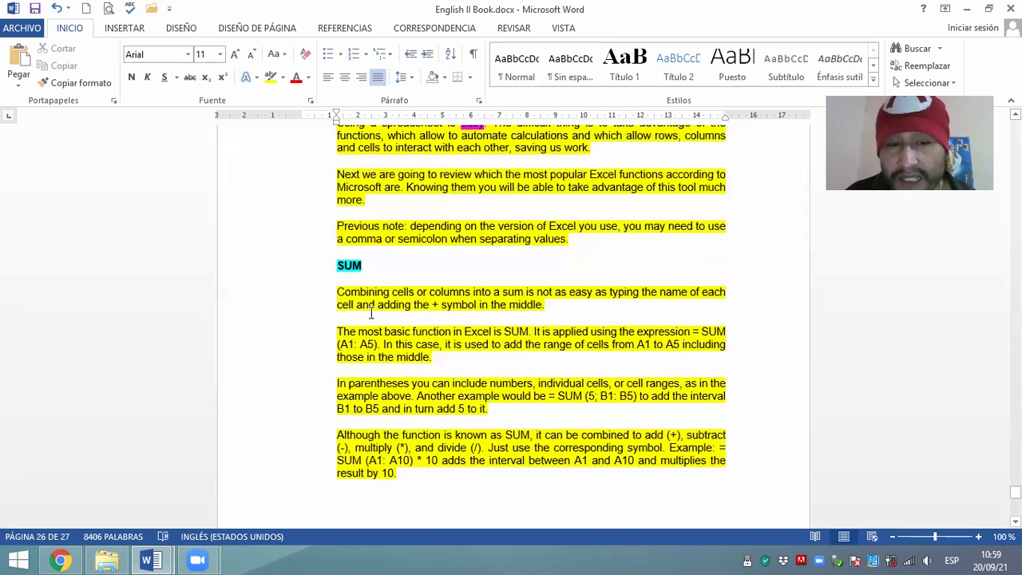
{"action": "scroll", "coordinate": [370, 314], "scroll_direction": "down", "scroll_amount": 5}
{"action": "scroll", "coordinate": [371, 312], "scroll_direction": "up", "scroll_amount": 1}
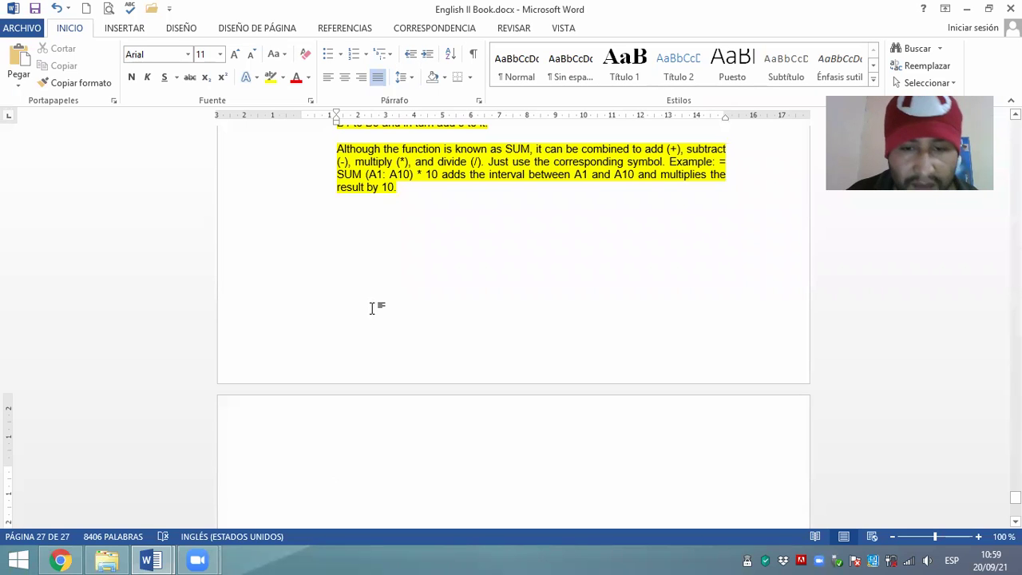
Step: Switch to the Plan Analitico FR-ACD-CPD-004 syllabus and click into the microprocessors topic cell
{"action": "left_click", "coordinate": [152, 560]}
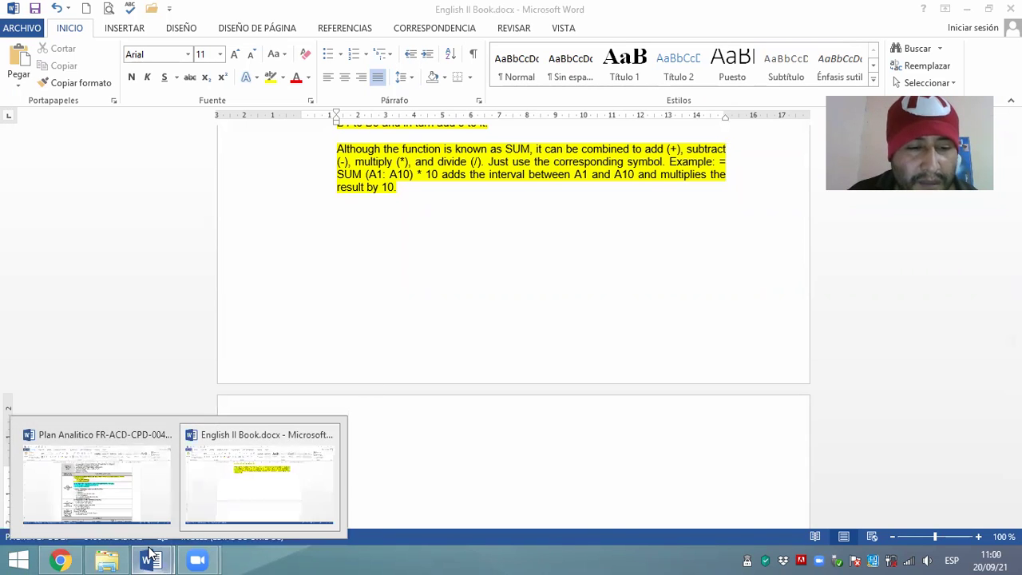
{"action": "left_click", "coordinate": [116, 480]}
{"action": "scroll", "coordinate": [450, 215], "scroll_direction": "down", "scroll_amount": 2}
{"action": "scroll", "coordinate": [450, 214], "scroll_direction": "down", "scroll_amount": 1}
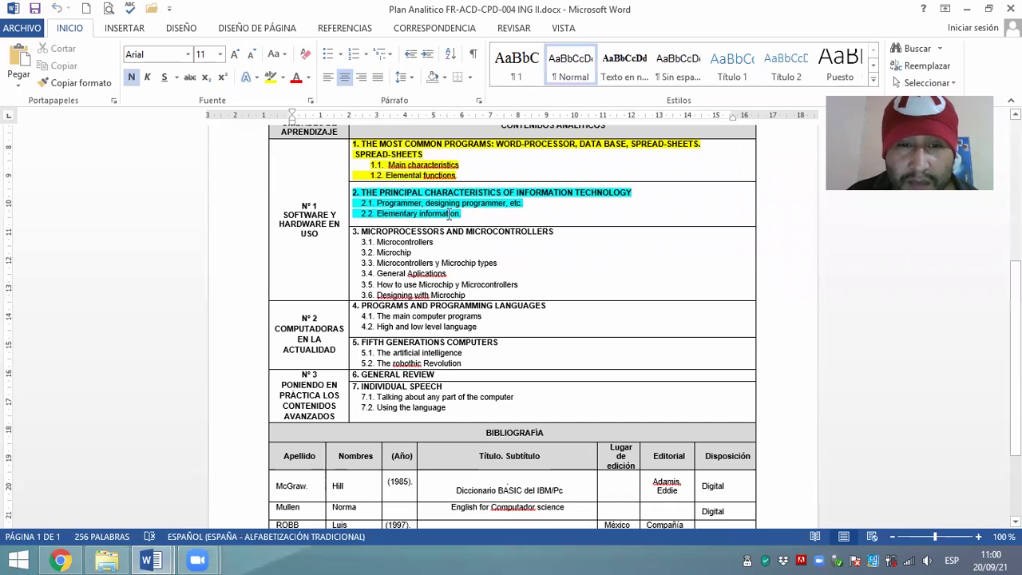
{"action": "scroll", "coordinate": [405, 248], "scroll_direction": "down", "scroll_amount": 1}
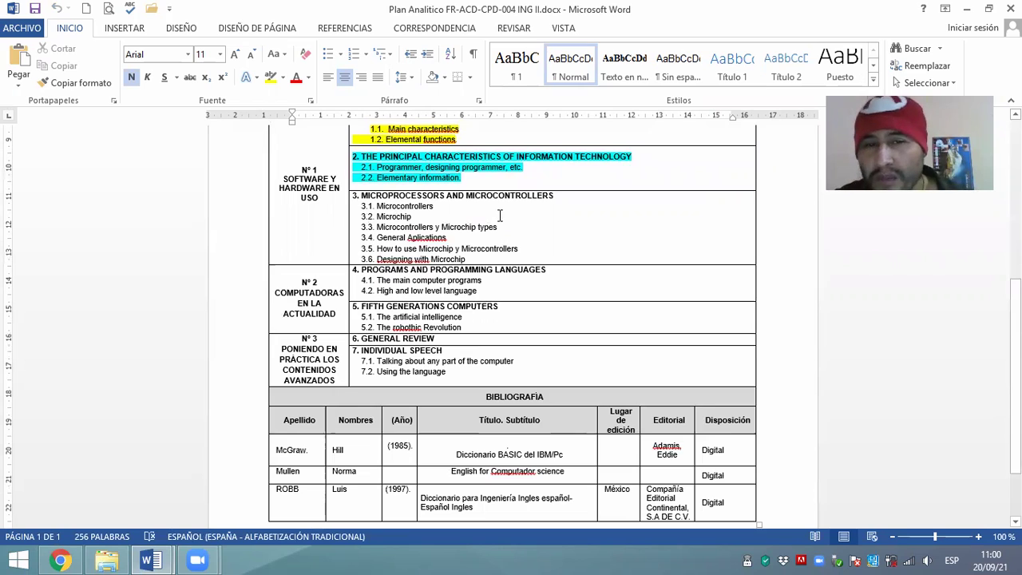
{"action": "left_click", "coordinate": [500, 216]}
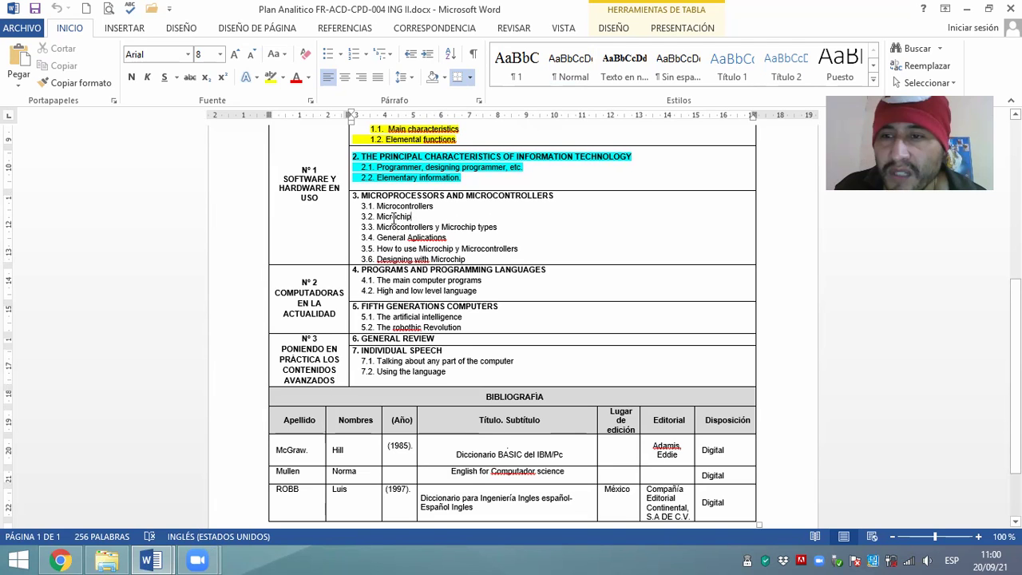
{"action": "scroll", "coordinate": [396, 214], "scroll_direction": "down", "scroll_amount": 1}
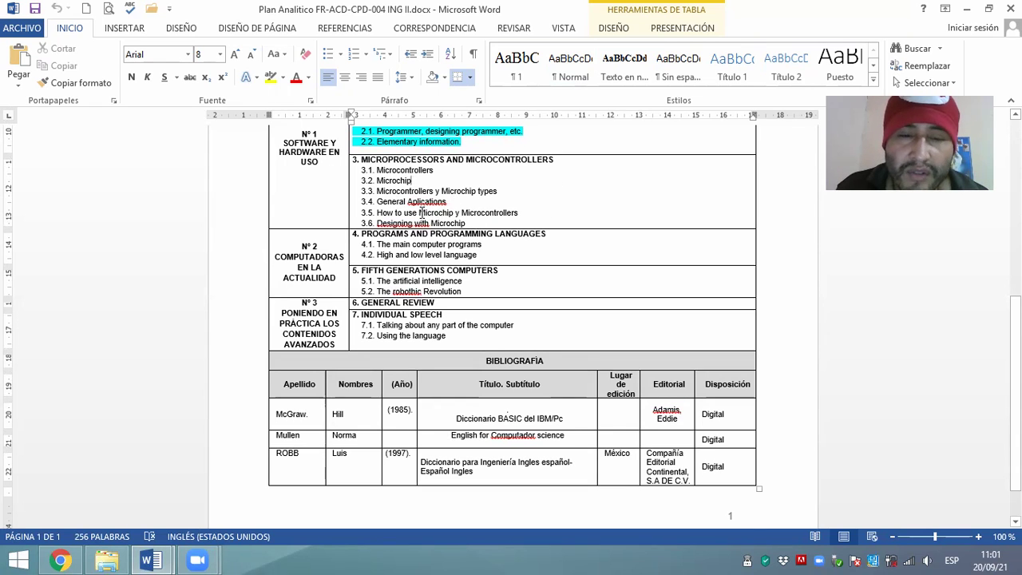
{"action": "scroll", "coordinate": [388, 168], "scroll_direction": "up", "scroll_amount": 1}
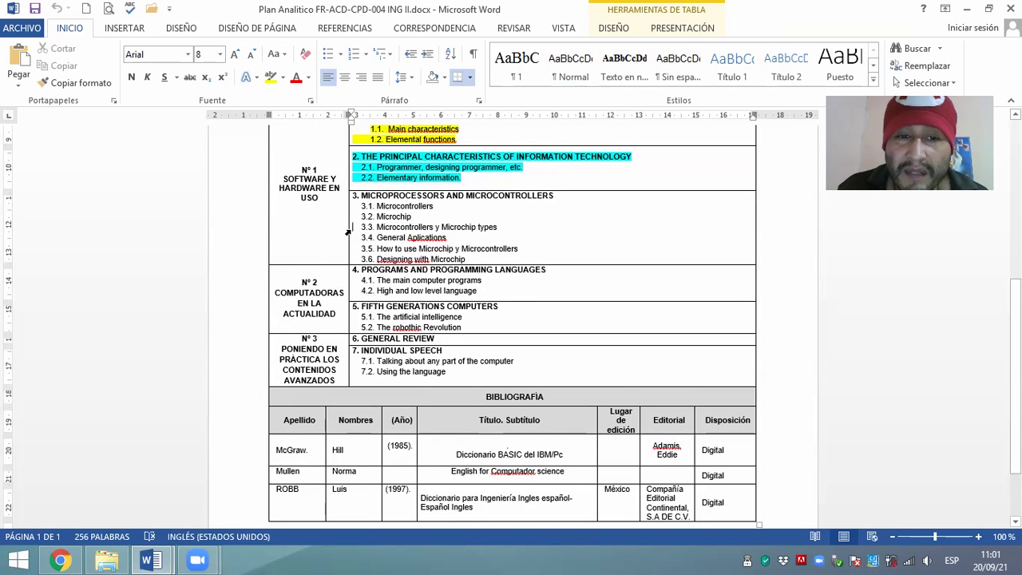
{"action": "left_click", "coordinate": [349, 231]}
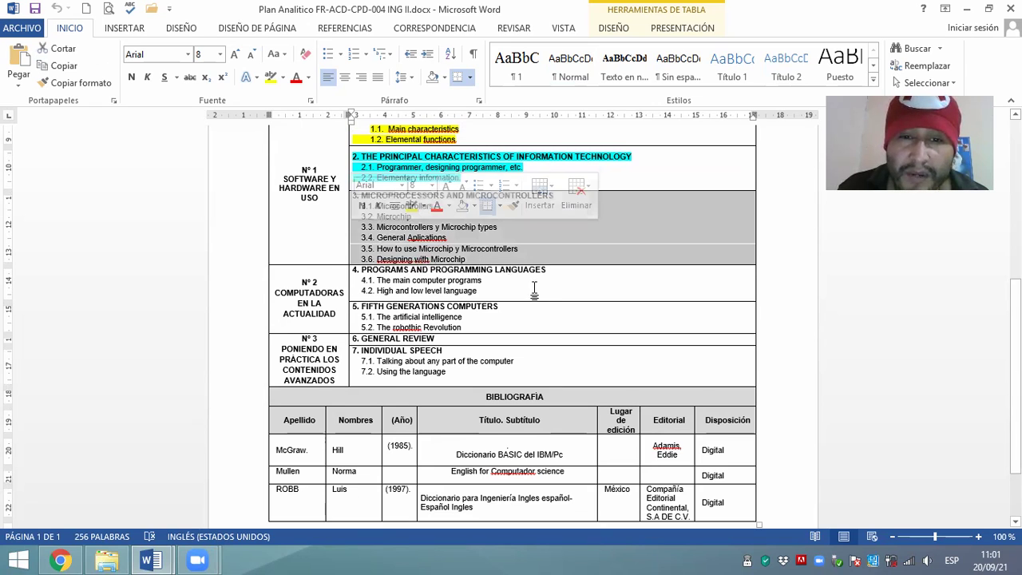
{"action": "scroll", "coordinate": [536, 288], "scroll_direction": "down", "scroll_amount": 1}
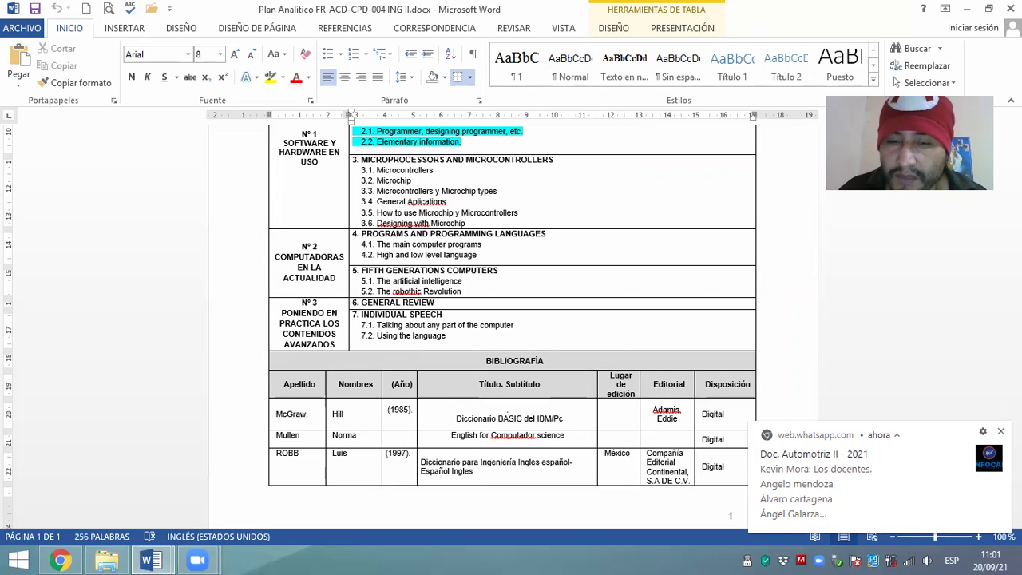
{"action": "left_click", "coordinate": [507, 242]}
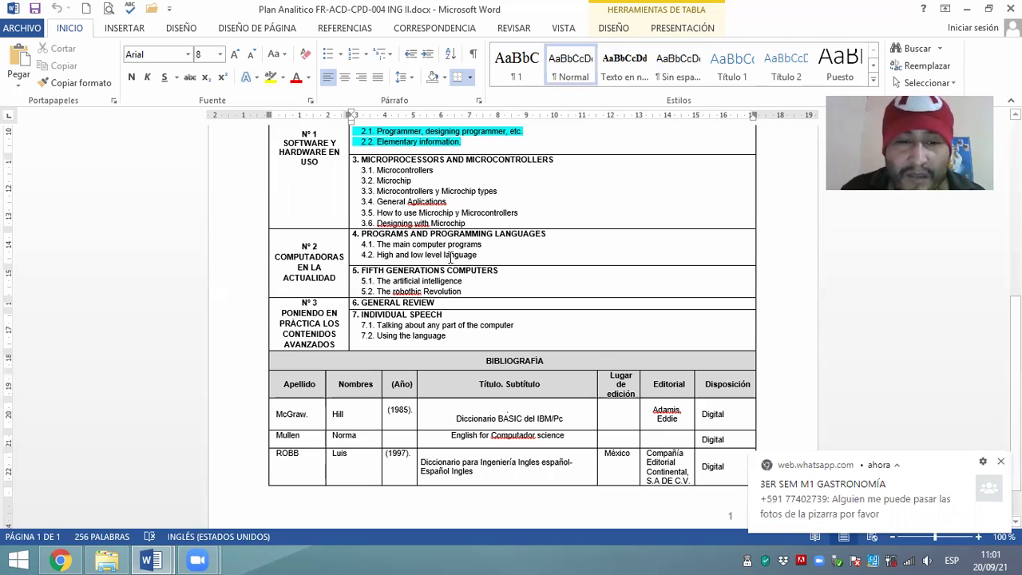
{"action": "scroll", "coordinate": [451, 257], "scroll_direction": "up", "scroll_amount": 1}
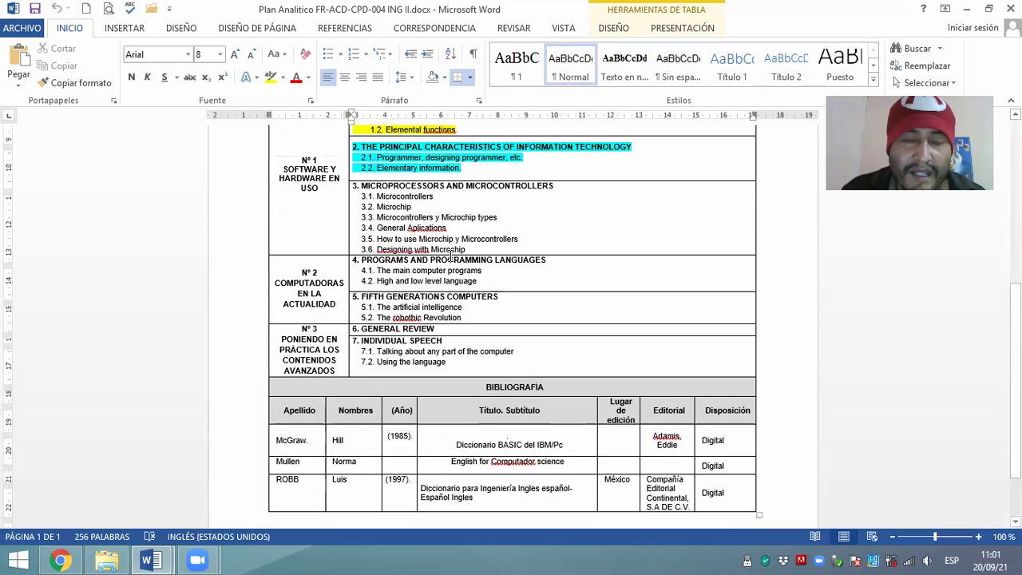